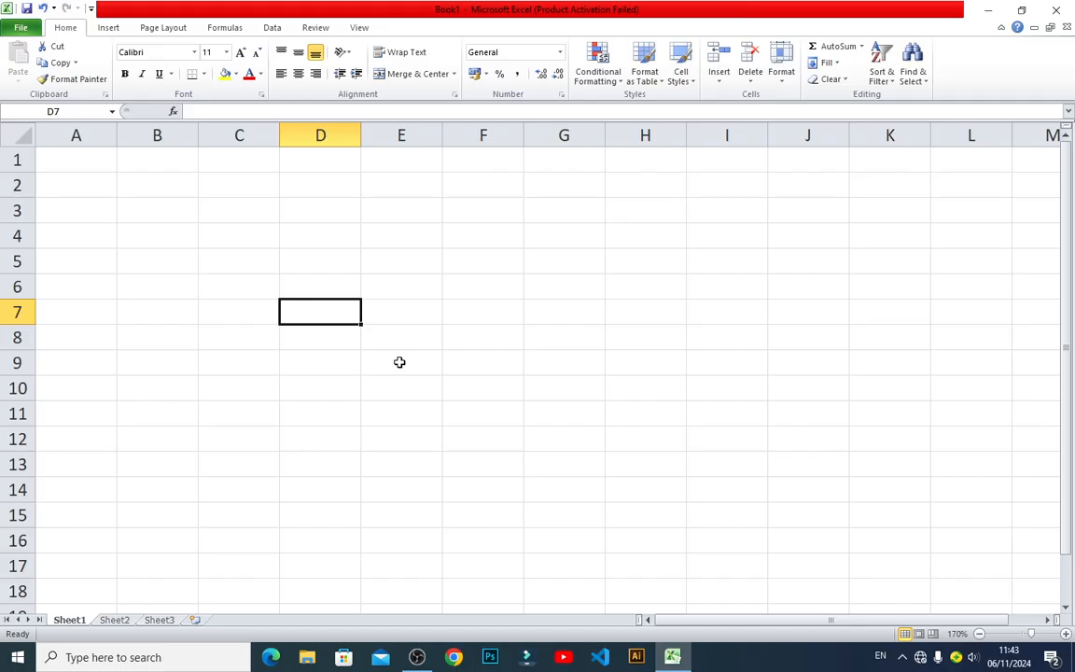
Enter the plain-text heading AVERAGE in cell D7, without an equals sign or bracket
{"action": "type", "text": "="}
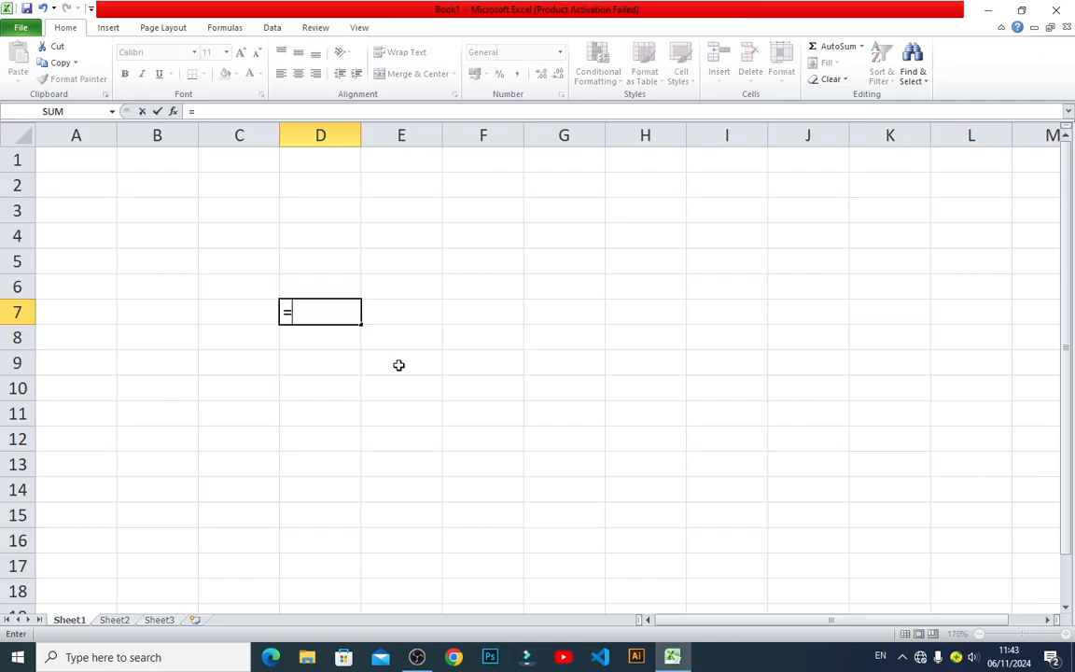
{"action": "type", "text": "ave"}
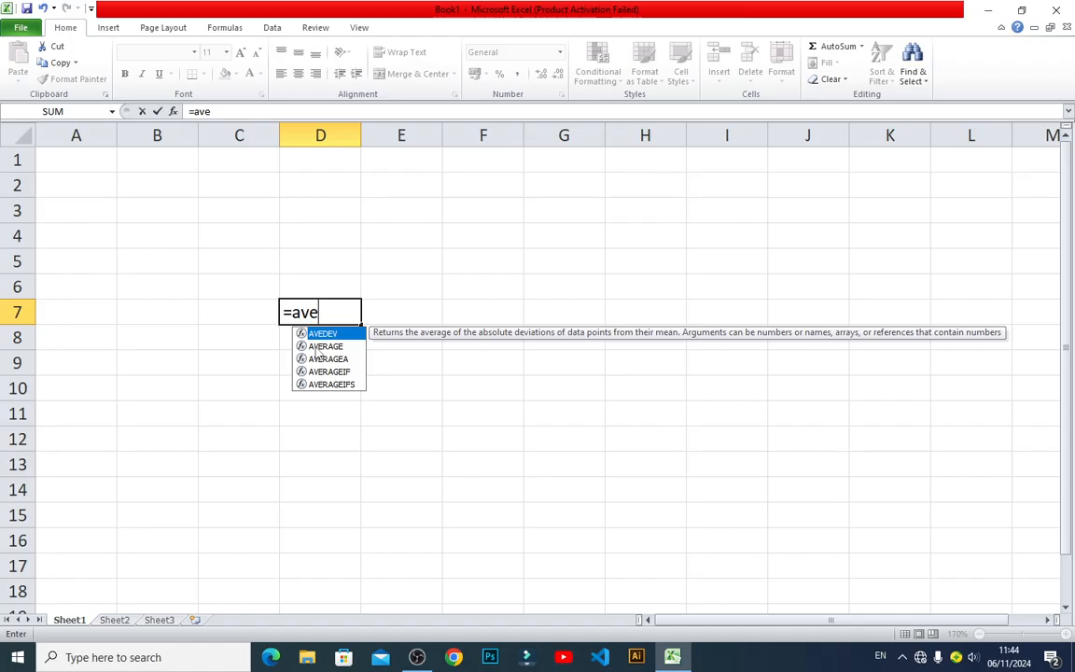
{"action": "double_click", "coordinate": [316, 347]}
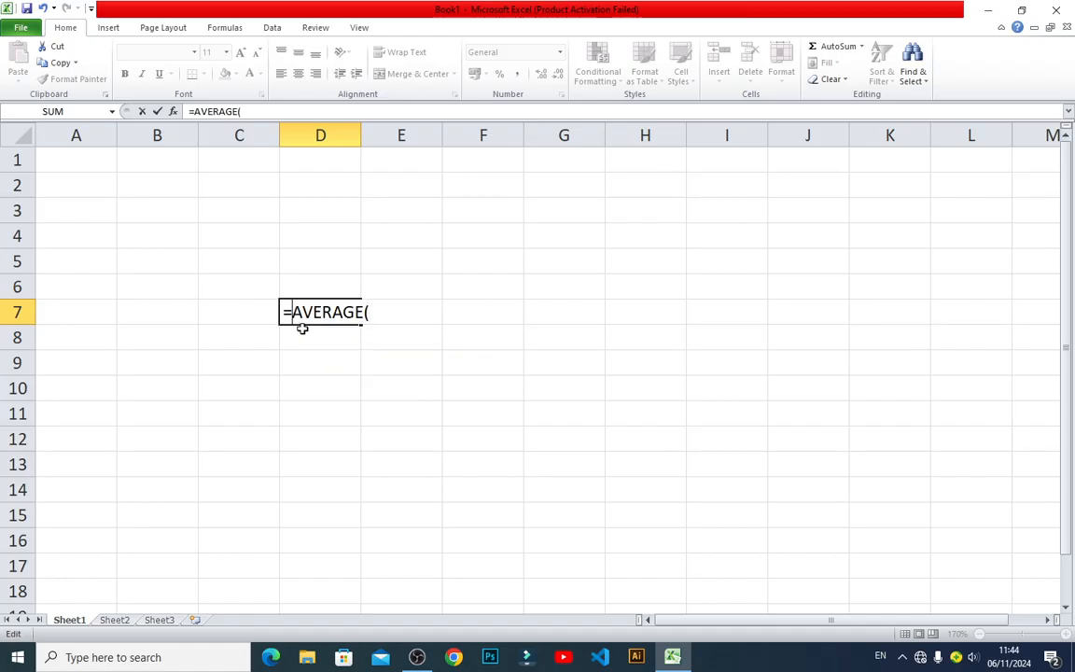
{"action": "key", "text": "BackSpace"}
{"action": "left_click", "coordinate": [367, 315]}
{"action": "key", "text": "BackSpace"}
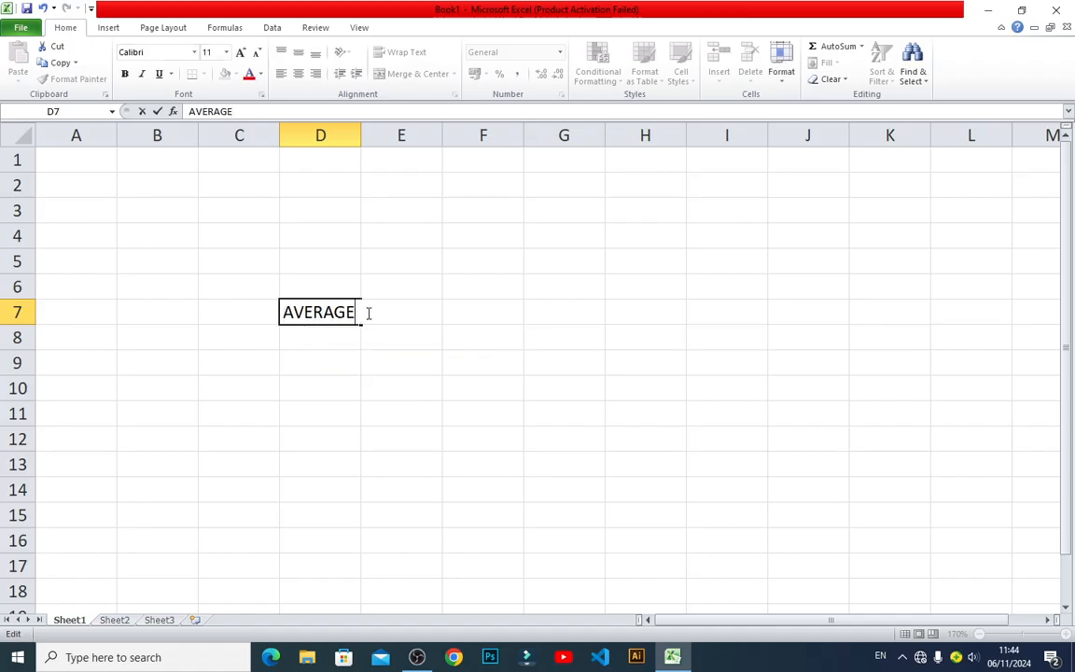
{"action": "key", "text": "Return"}
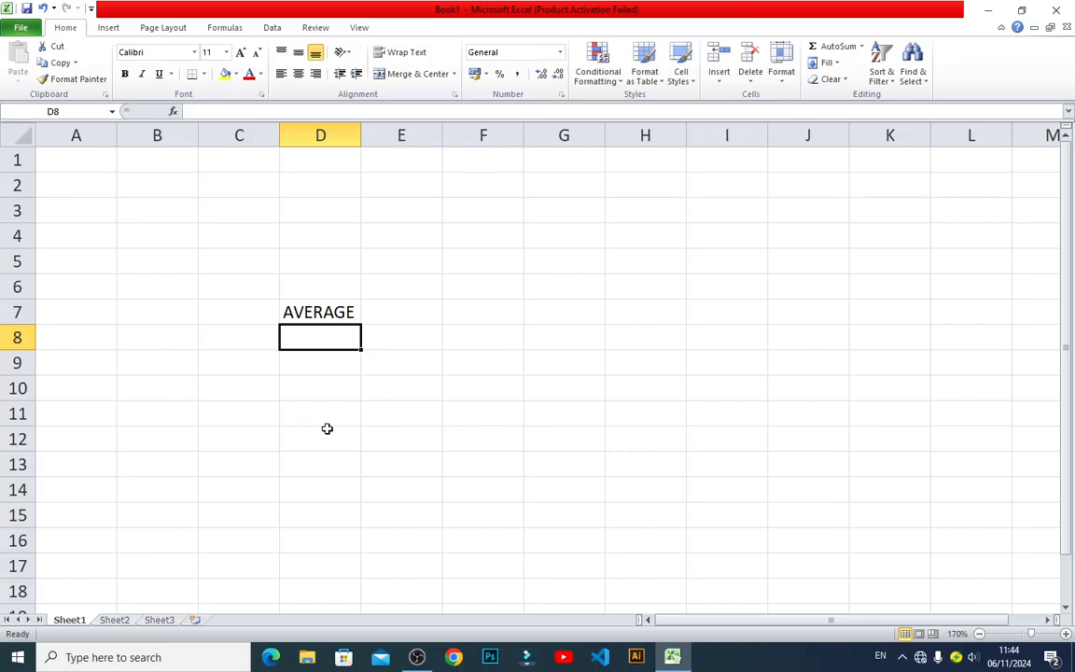
Enter the heading "data" in cell F7 and the values 10, 20 and 30 below it in F8:F10
{"action": "left_click", "coordinate": [465, 312]}
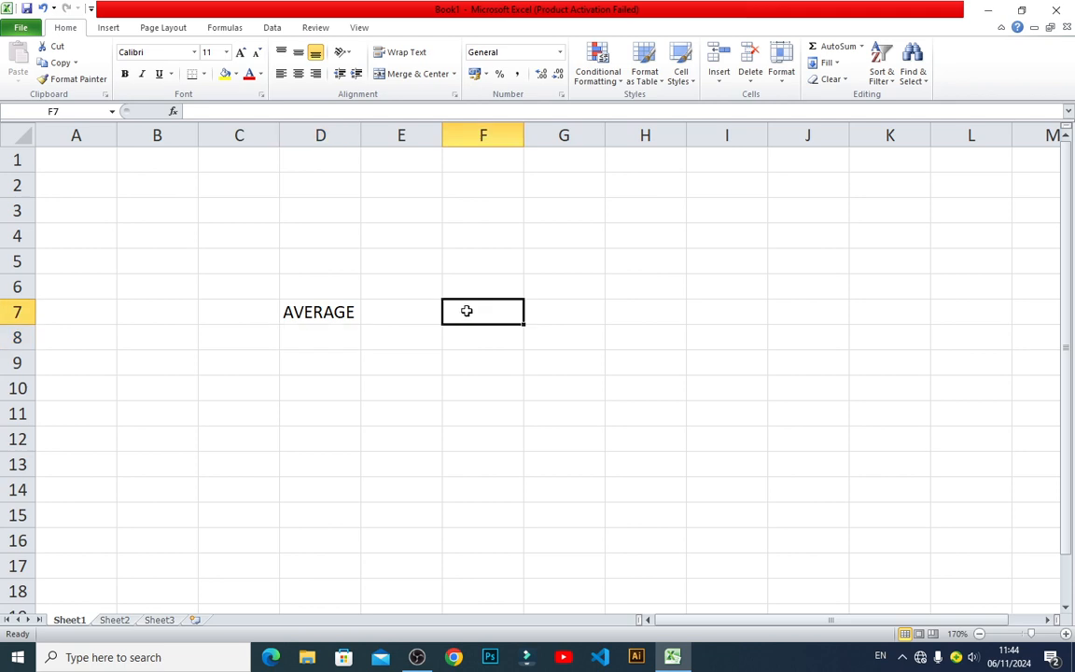
{"action": "type", "text": "data"}
{"action": "key", "text": "Return"}
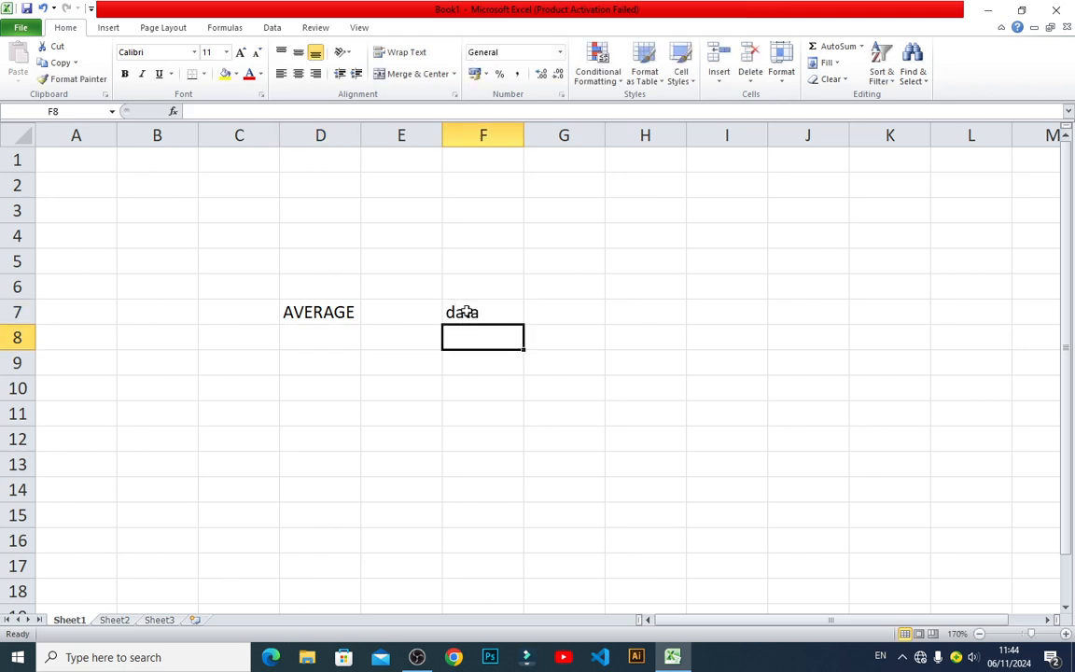
{"action": "type", "text": "10"}
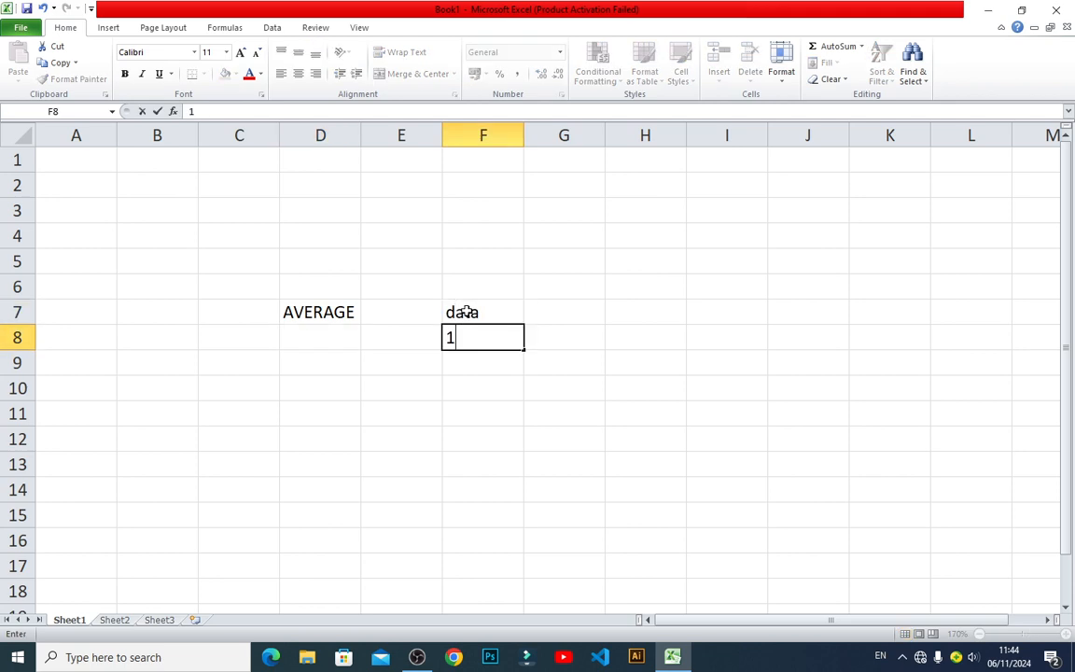
{"action": "key", "text": "Return"}
{"action": "type", "text": "20"}
{"action": "key", "text": "Return"}
{"action": "type", "text": "30"}
{"action": "key", "text": "Return"}
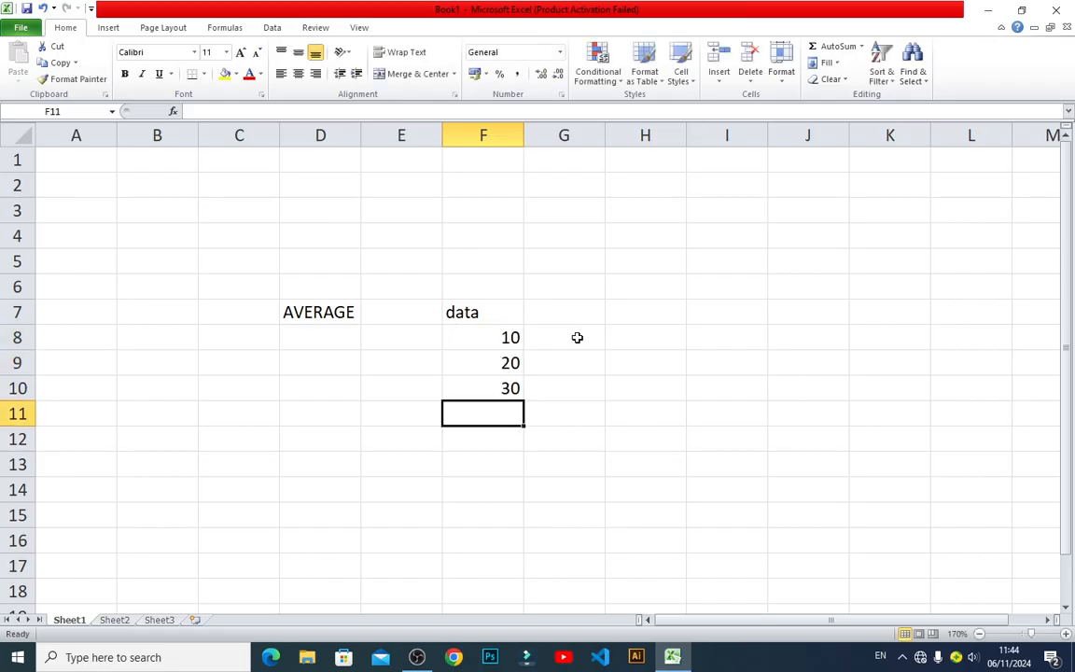
Label cell E11 "average" and calculate the average of F8:F10 in F11 with the AVERAGE function
{"action": "left_click", "coordinate": [393, 422]}
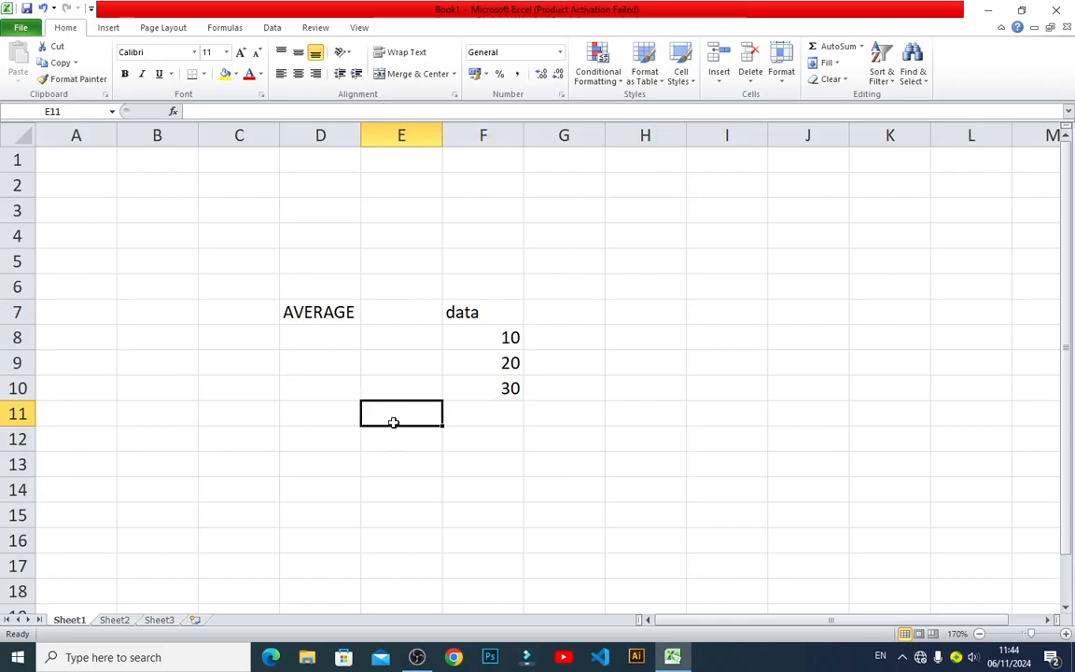
{"action": "type", "text": "average"}
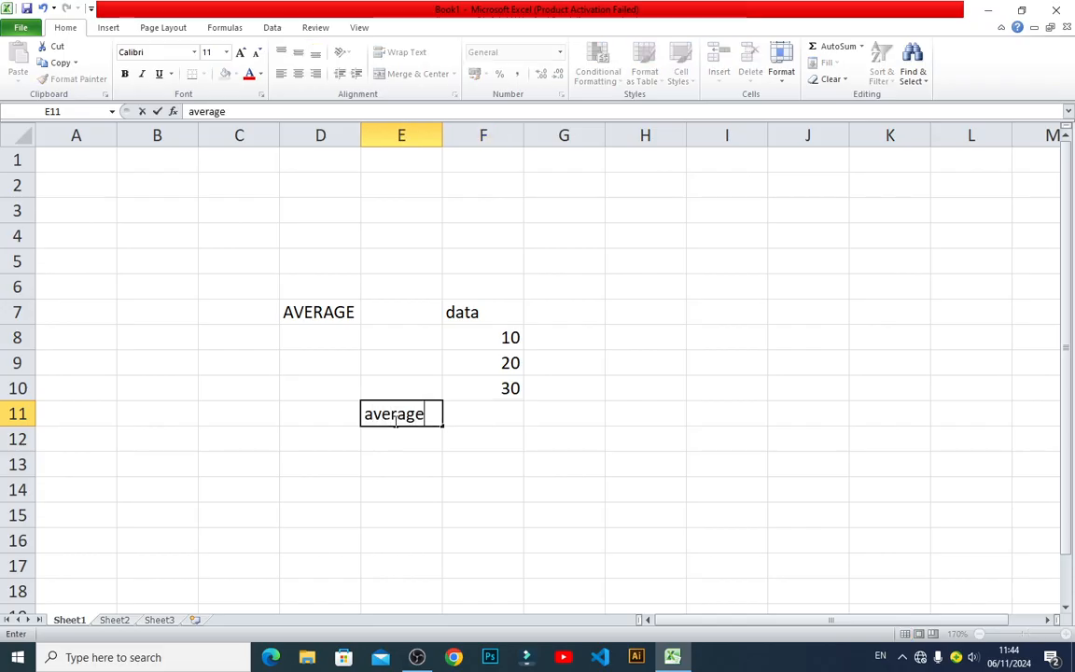
{"action": "key", "text": "Tab"}
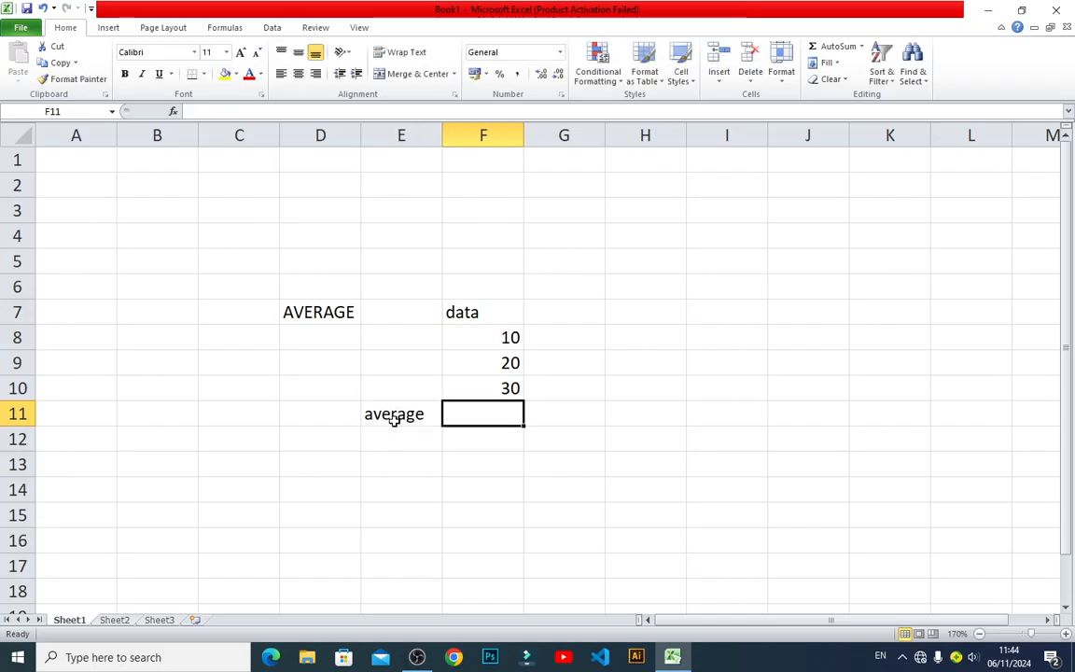
{"action": "type", "text": "=aver"}
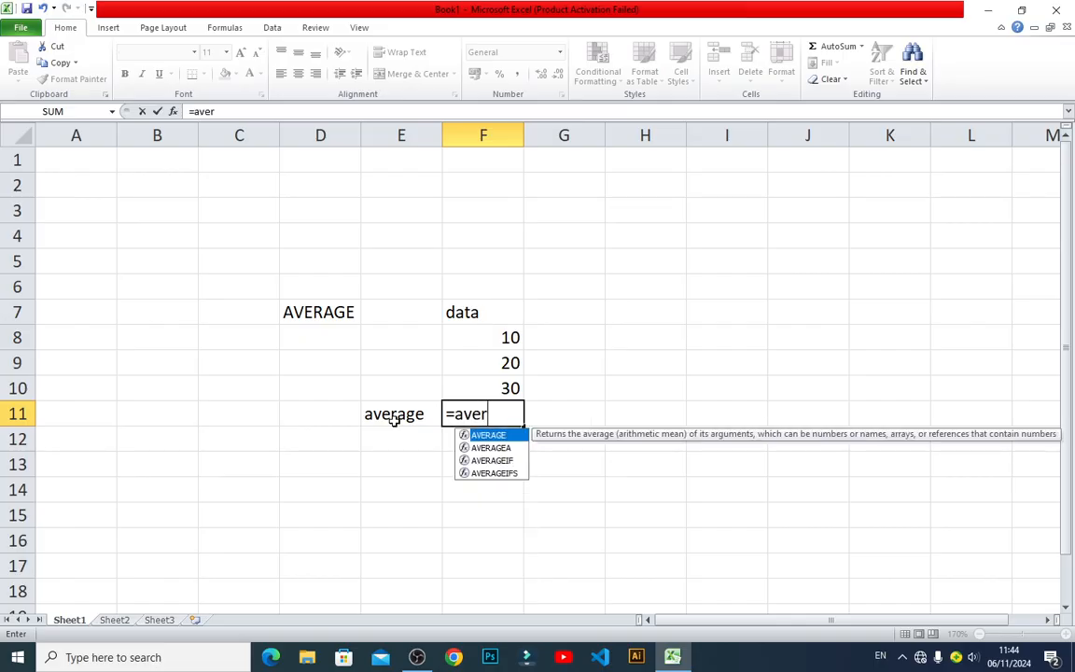
{"action": "key", "text": "Tab"}
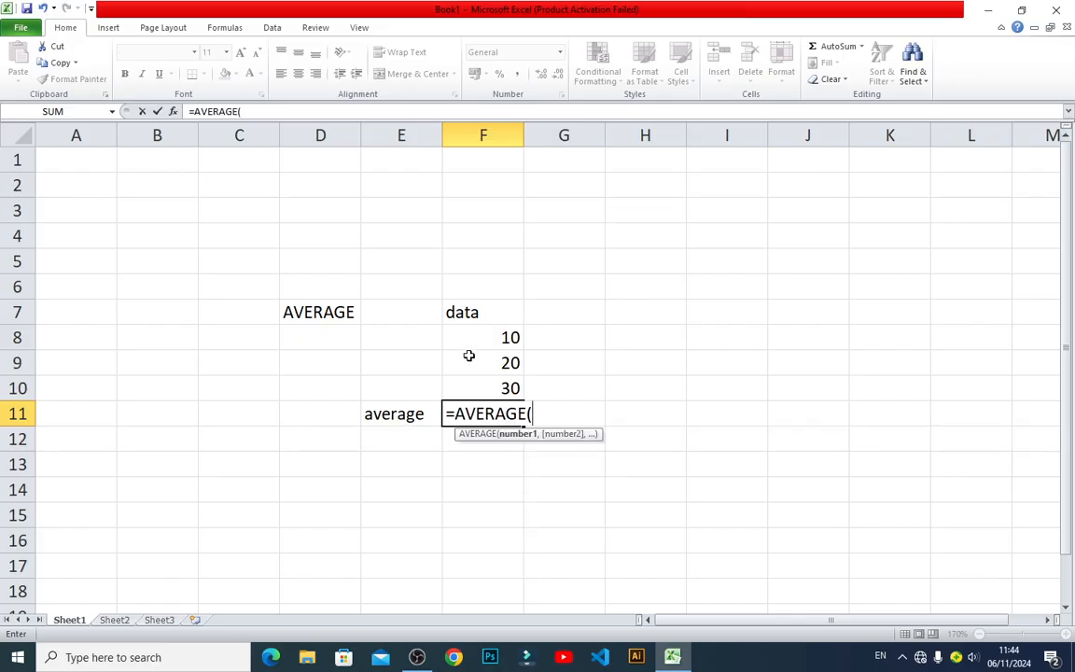
{"action": "left_click_drag", "start_coordinate": [516, 342], "coordinate": [517, 386]}
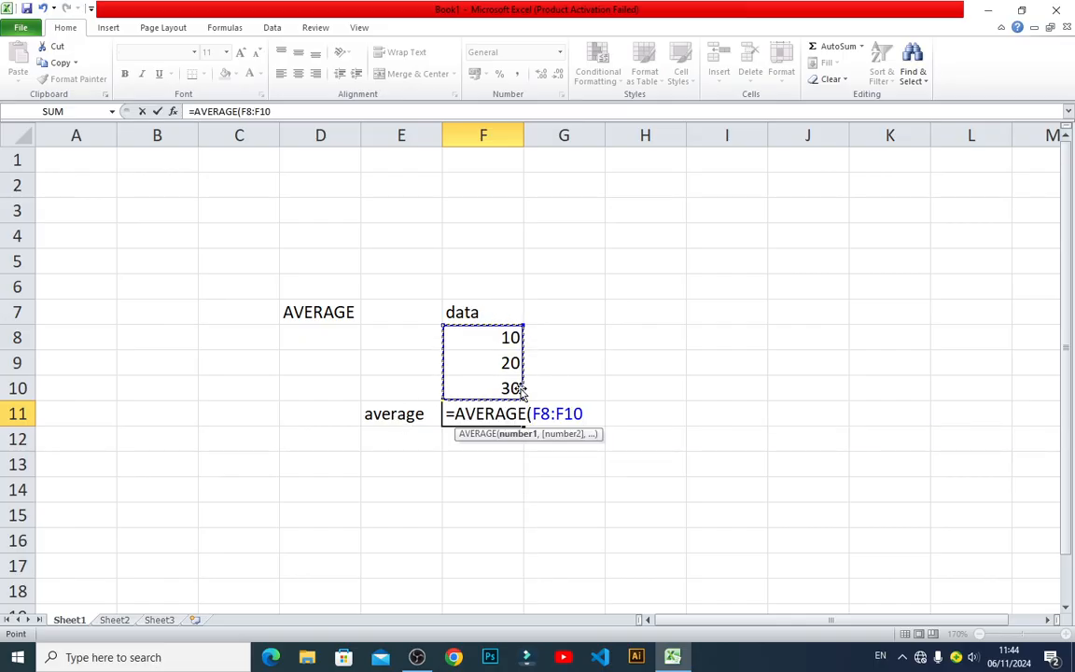
{"action": "type", "text": ")"}
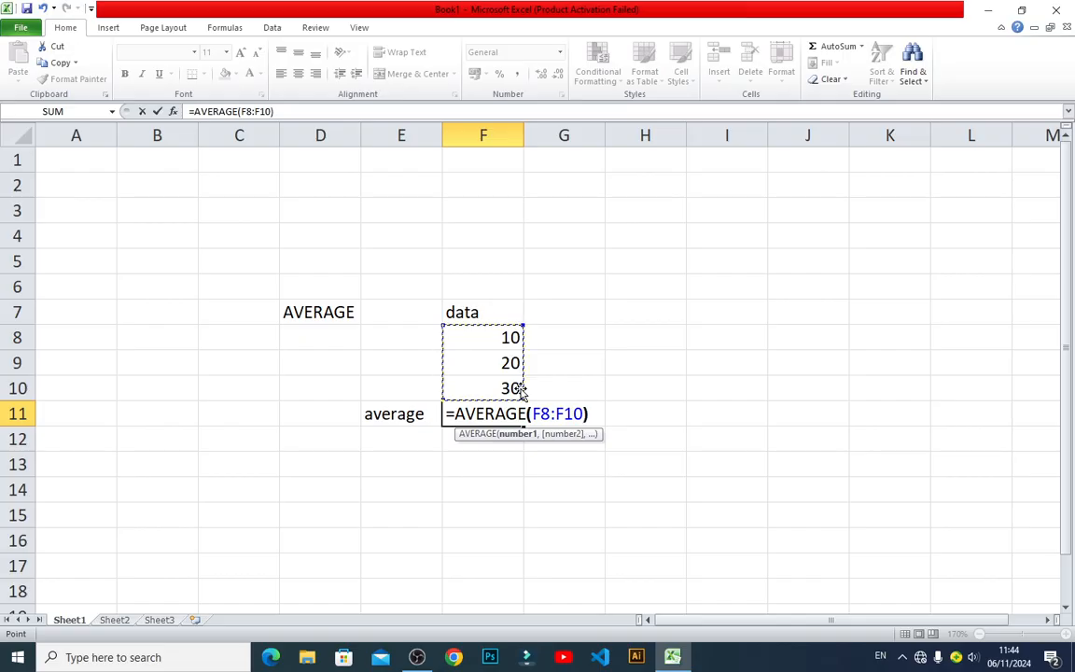
{"action": "key", "text": "Return"}
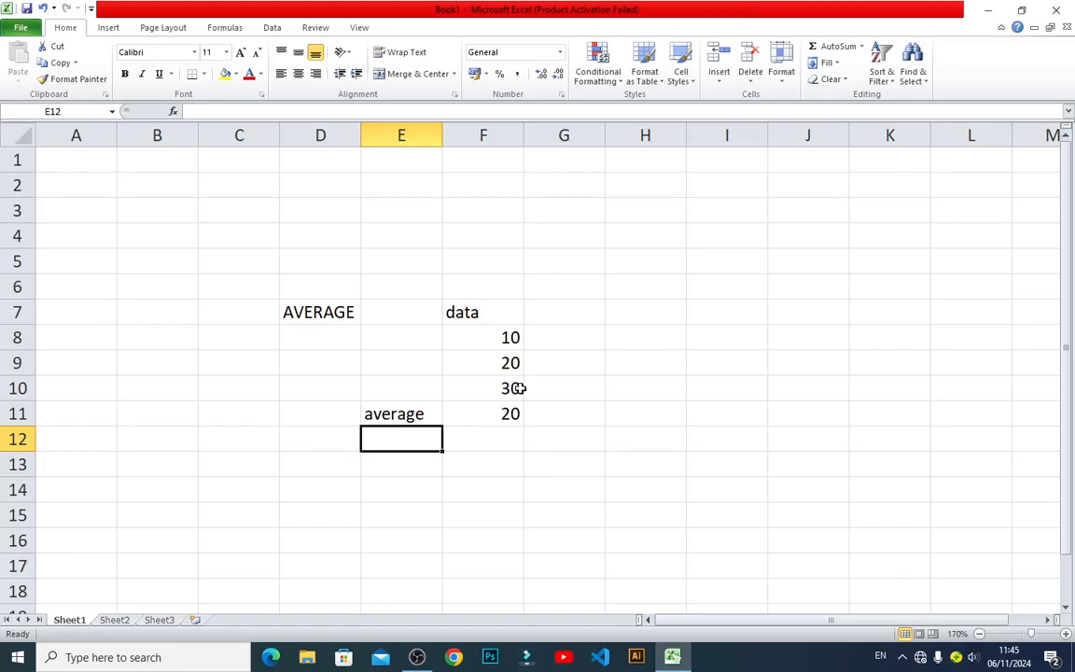
Inspect the AVERAGE formula in cell F11 and the range it references, leaving it unedited
{"action": "double_click", "coordinate": [509, 412]}
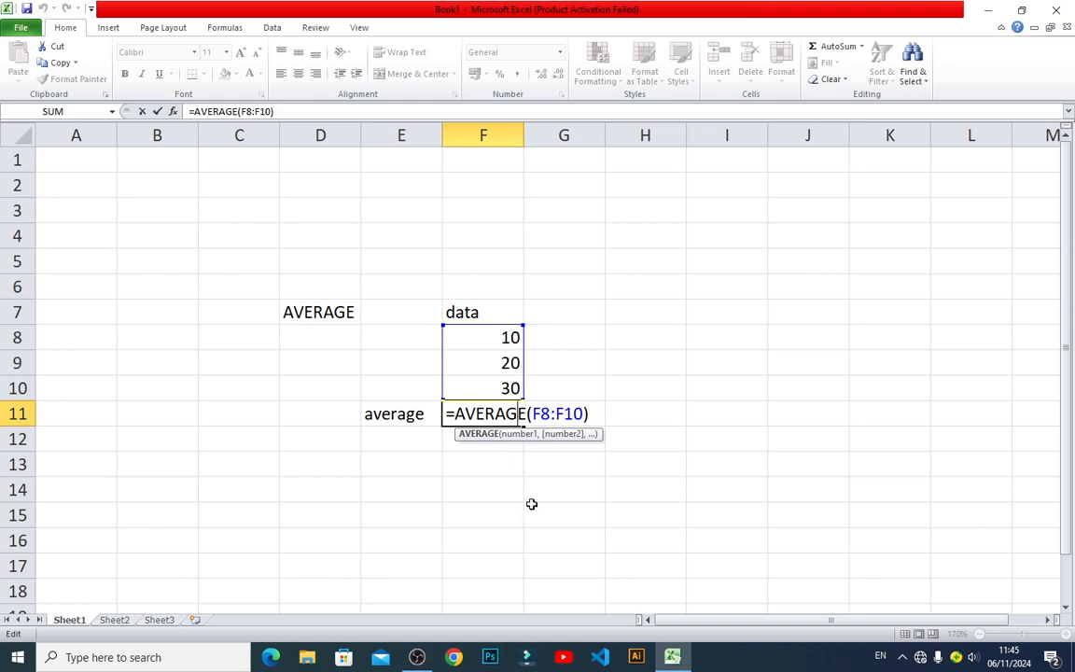
{"action": "key", "text": "Escape"}
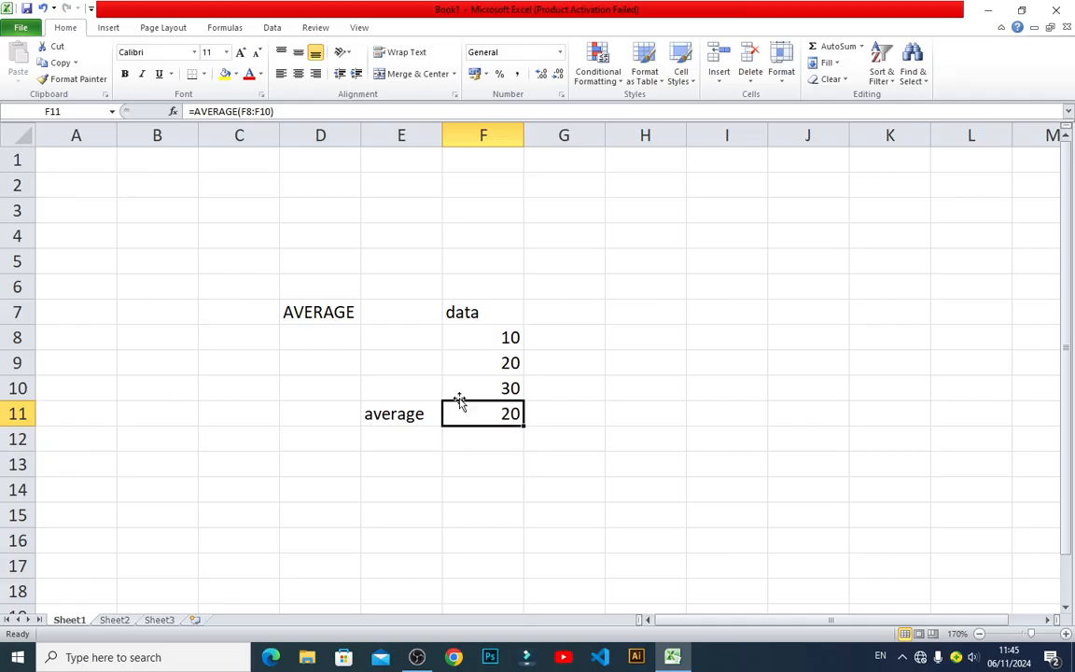
{"action": "left_click", "coordinate": [515, 338]}
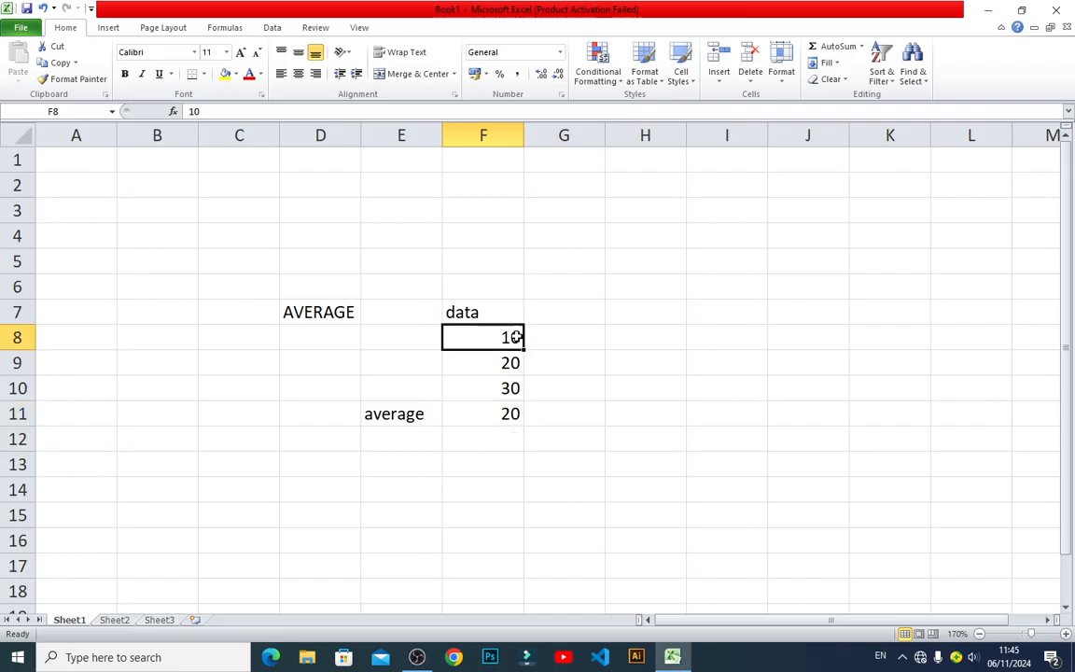
Enter the heading "ob marks" in cell H7 and the student's name above it in H6
{"action": "left_click", "coordinate": [627, 317]}
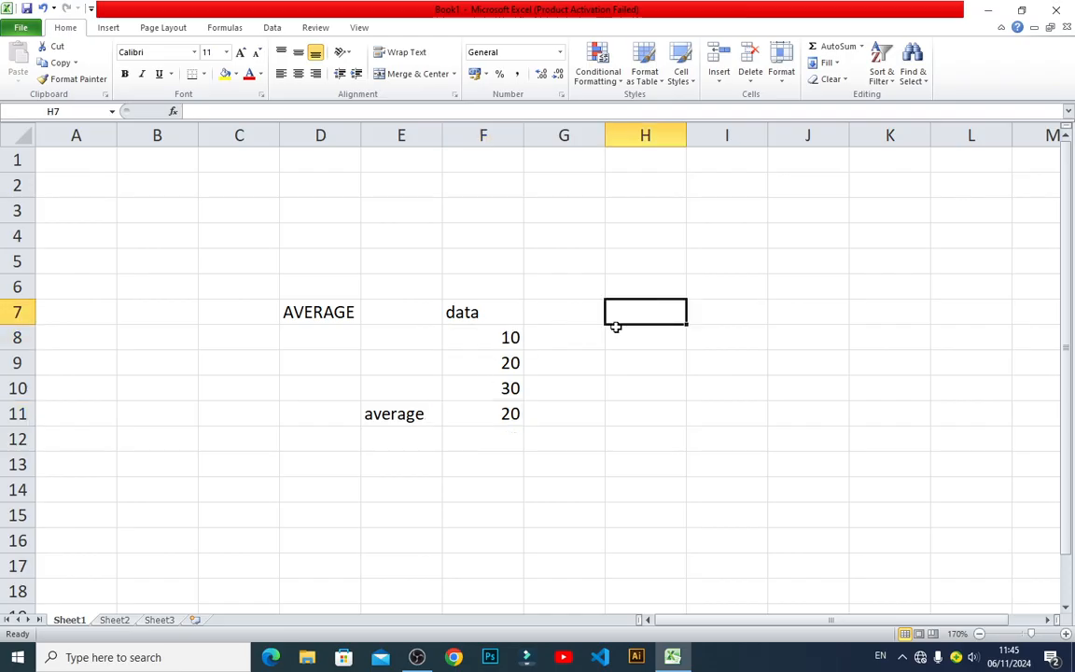
{"action": "left_click", "coordinate": [418, 657]}
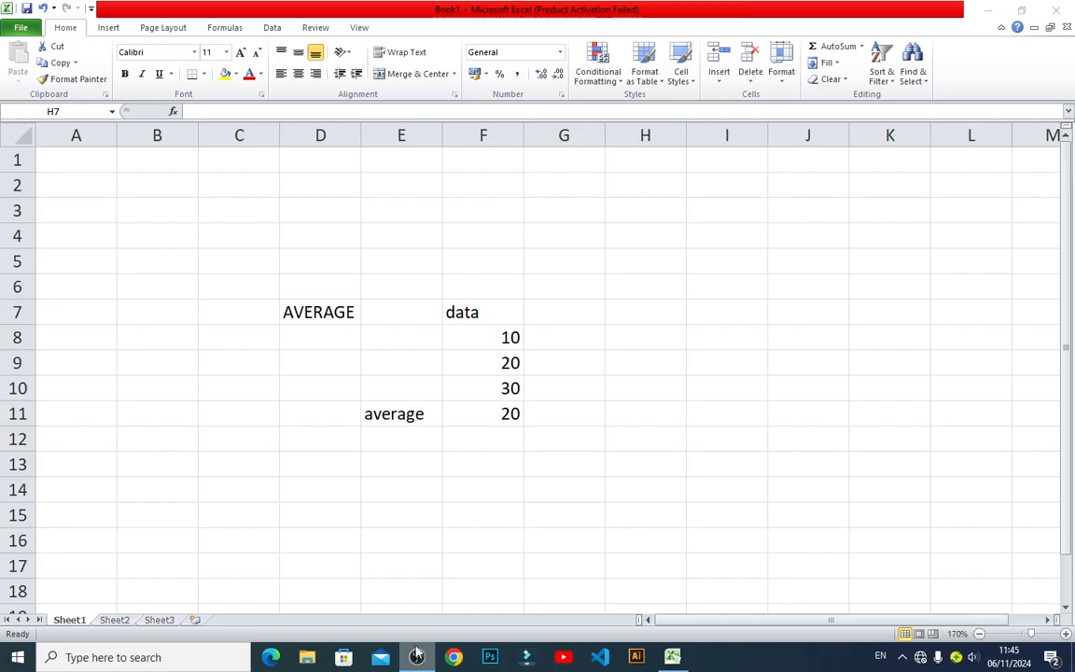
{"action": "left_click", "coordinate": [417, 657]}
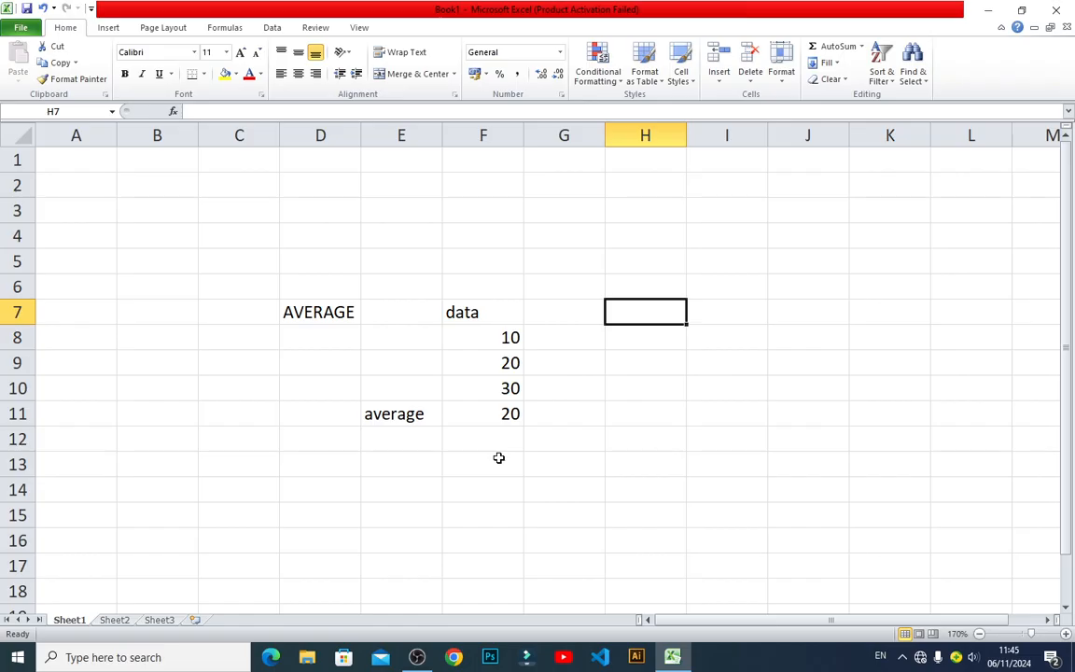
{"action": "type", "text": "ob marks"}
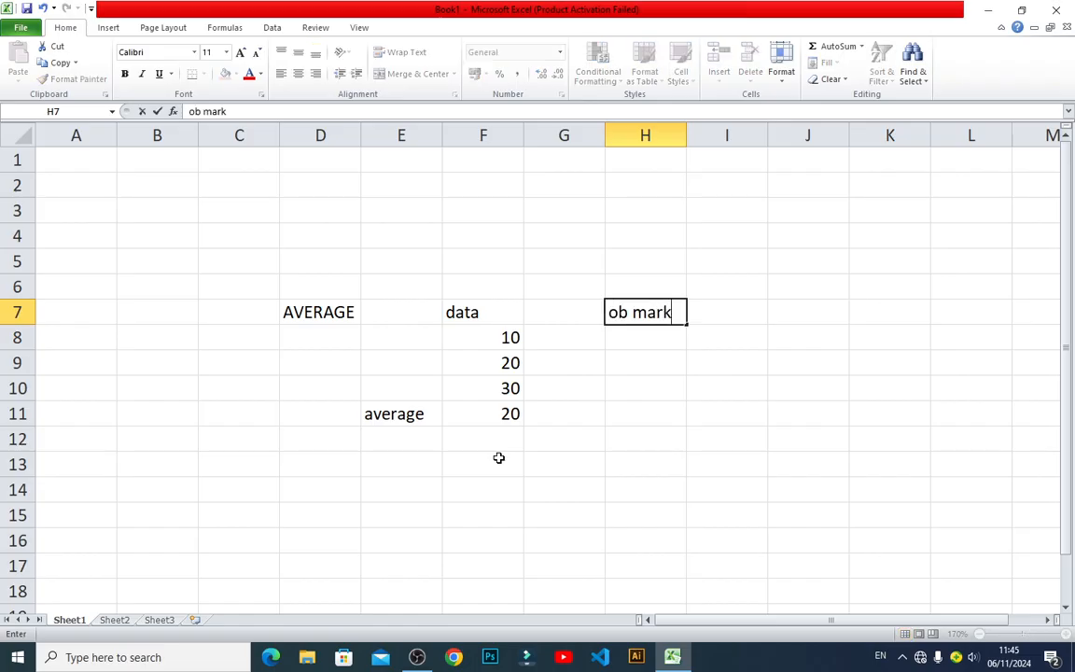
{"action": "key", "text": "Return"}
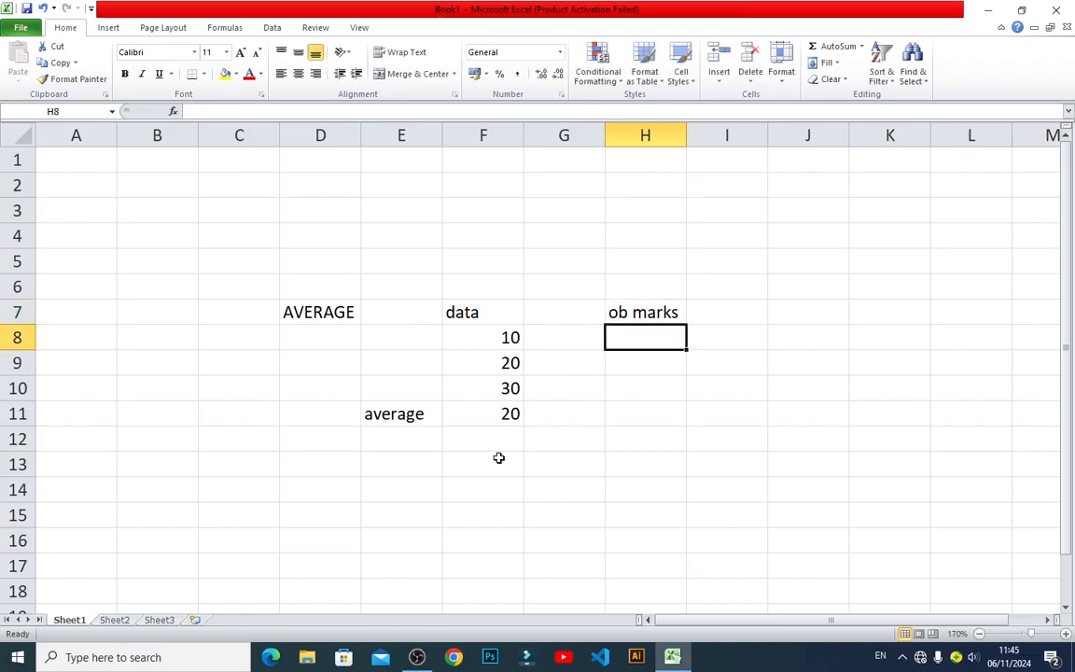
{"action": "key", "text": "Up"}
{"action": "key", "text": "Up"}
{"action": "type", "text": "Ali"}
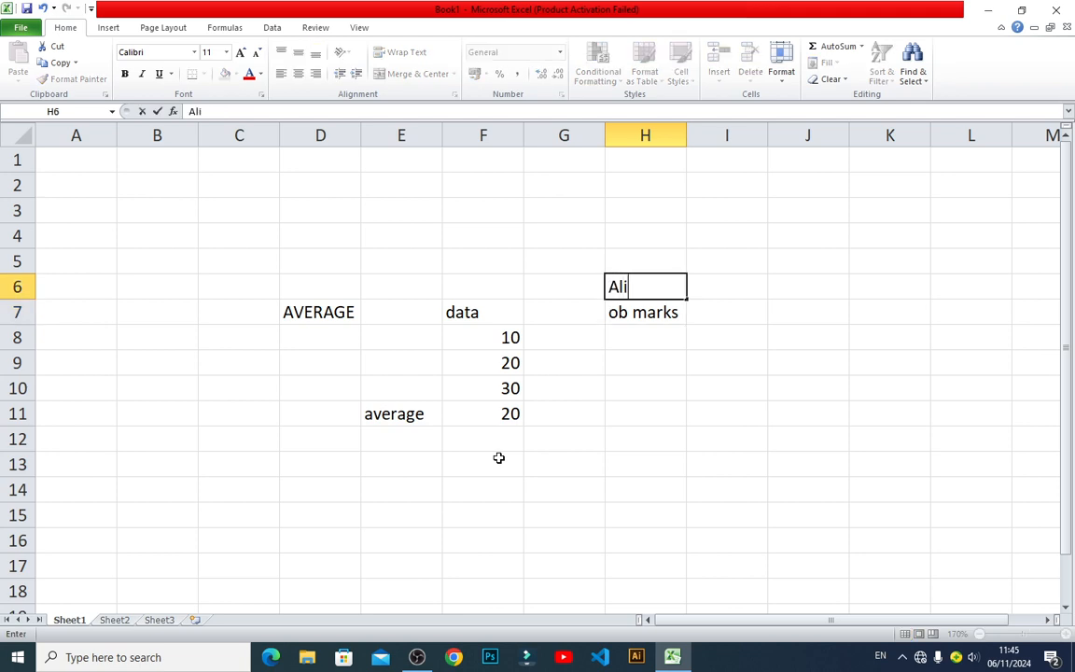
{"action": "key", "text": "Return"}
{"action": "key", "text": "Return"}
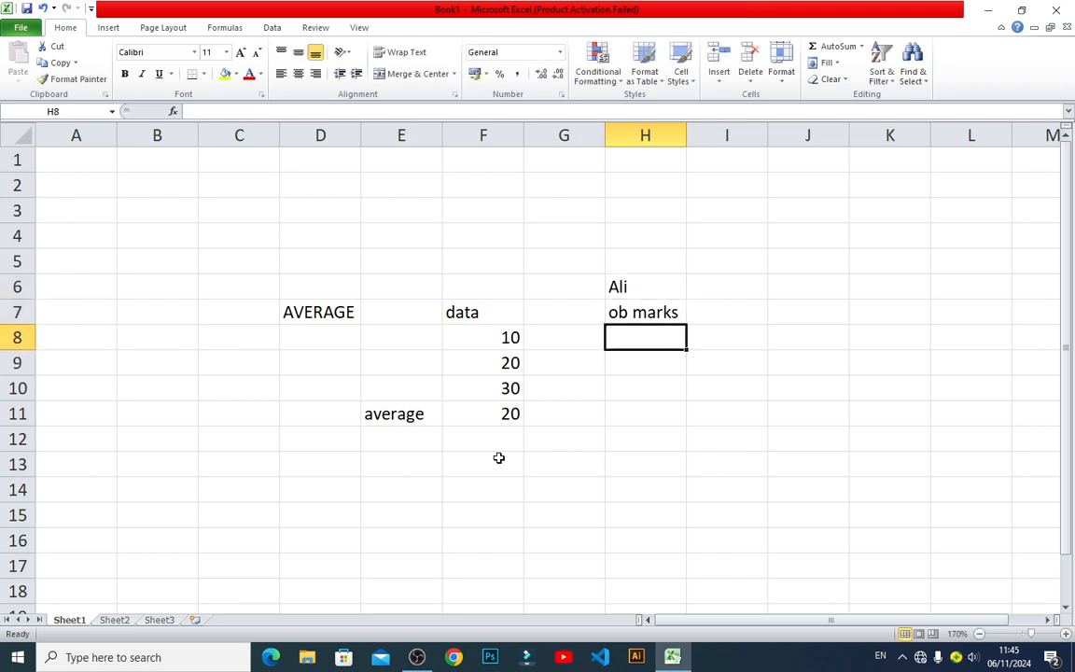
Enter the marks 60, 70 and 20 in cells H8:H10 under the "ob marks" heading
{"action": "type", "text": "6"}
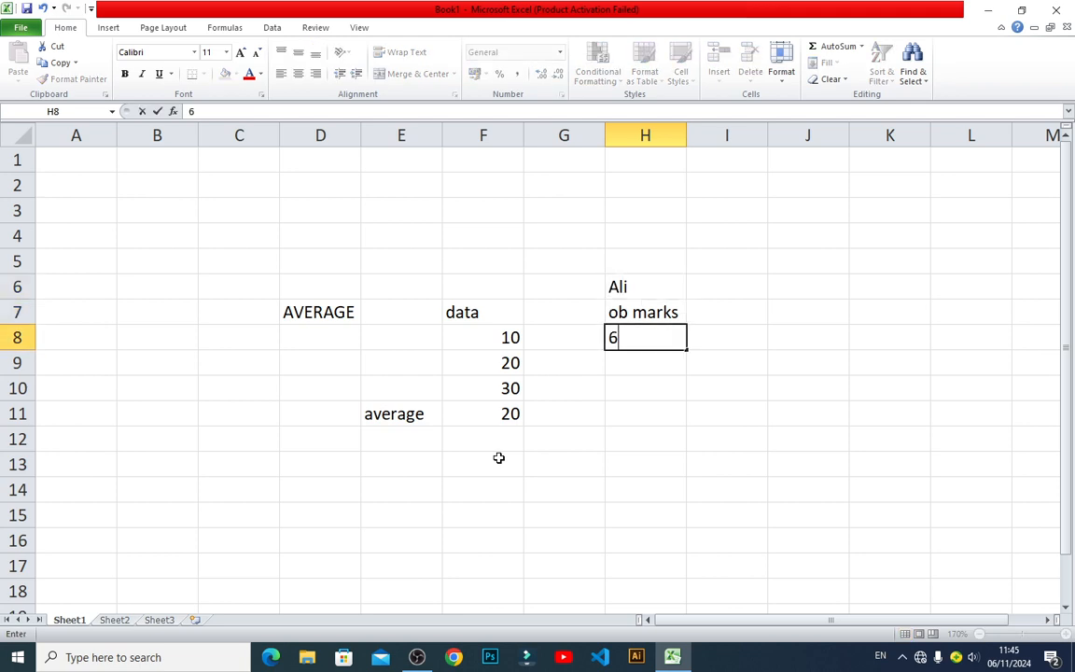
{"action": "type", "text": "0"}
{"action": "key", "text": "Return"}
{"action": "type", "text": "70"}
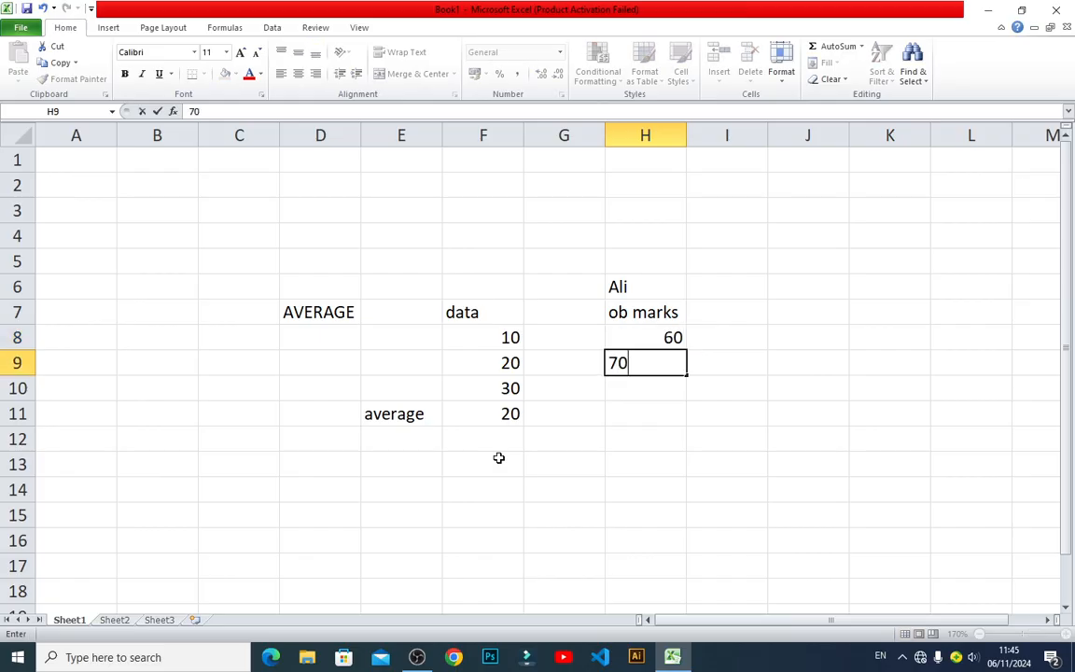
{"action": "key", "text": "Return"}
{"action": "type", "text": "20"}
{"action": "key", "text": "Return"}
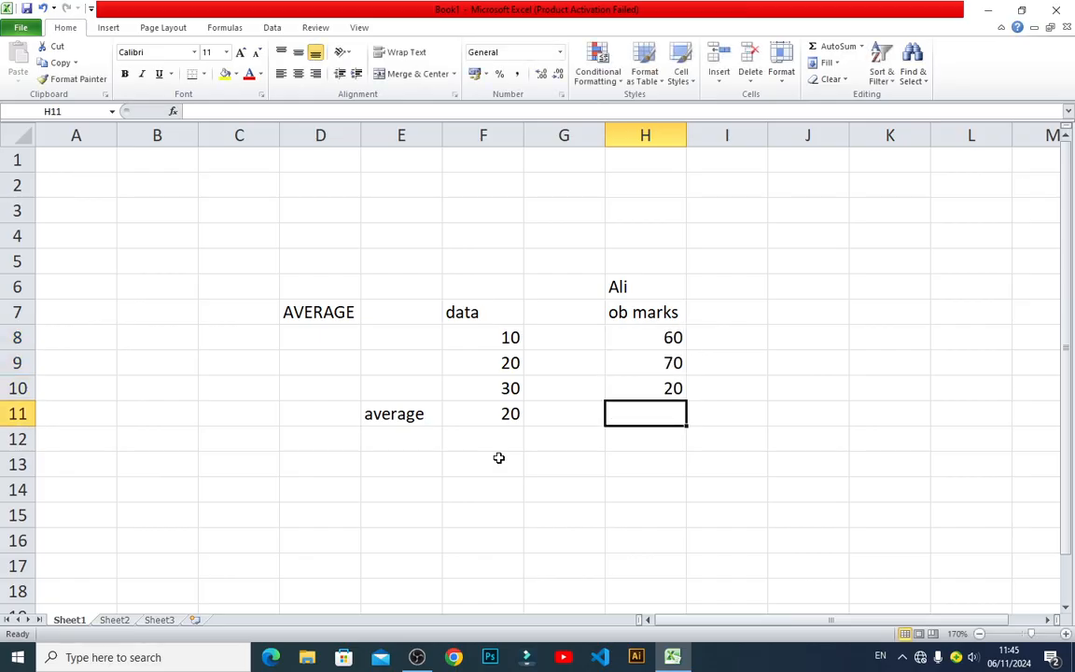
Label the three marks with the subjects Eng, Urdu and Math in cells G8:G10
{"action": "key", "text": "Up"}
{"action": "key", "text": "Right"}
{"action": "key", "text": "Up"}
{"action": "key", "text": "Up"}
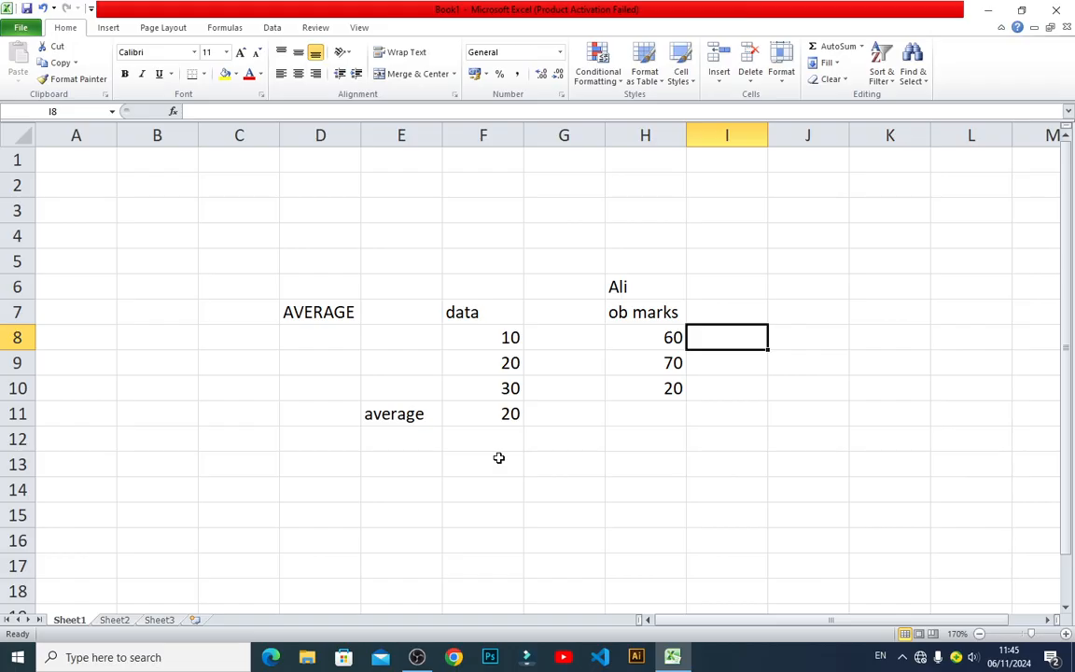
{"action": "key", "text": "Left"}
{"action": "key", "text": "Left"}
{"action": "type", "text": "Eng"}
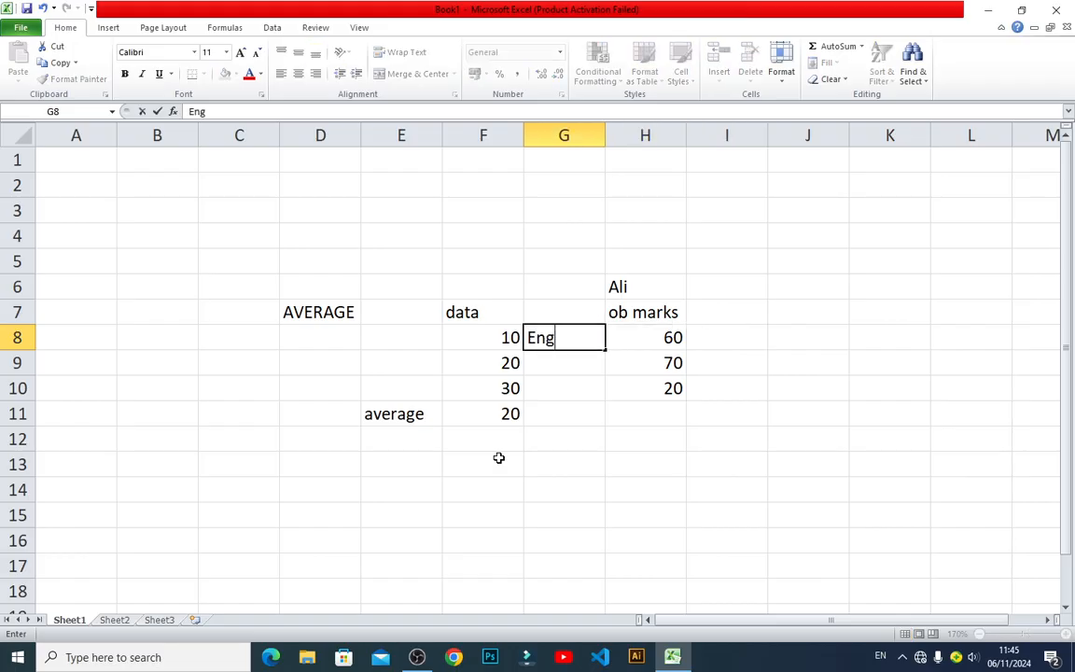
{"action": "key", "text": "Return"}
{"action": "type", "text": "Urdu"}
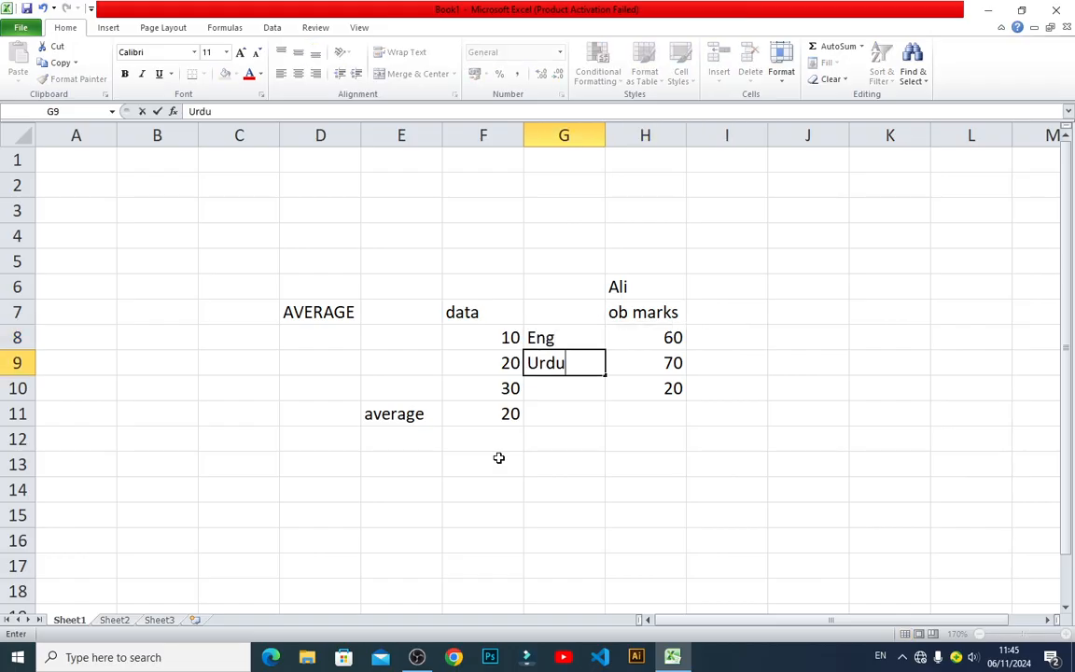
{"action": "key", "text": "Return"}
{"action": "type", "text": "mat"}
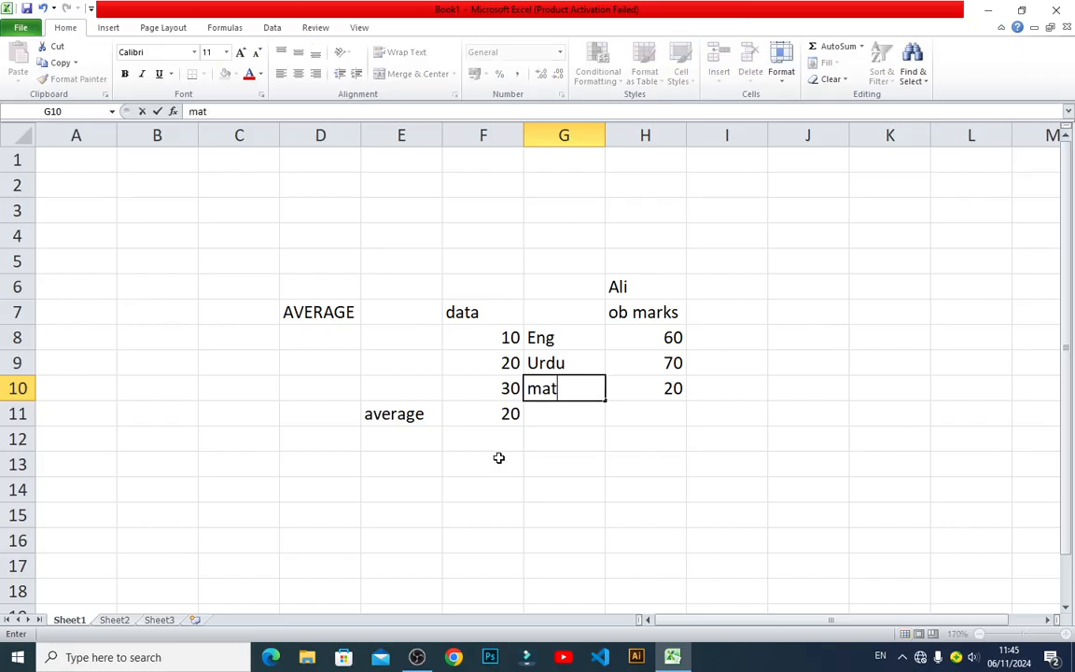
{"action": "key", "text": "BackSpace"}
{"action": "key", "text": "BackSpace"}
{"action": "key", "text": "BackSpace"}
{"action": "type", "text": "Math"}
{"action": "key", "text": "Return"}
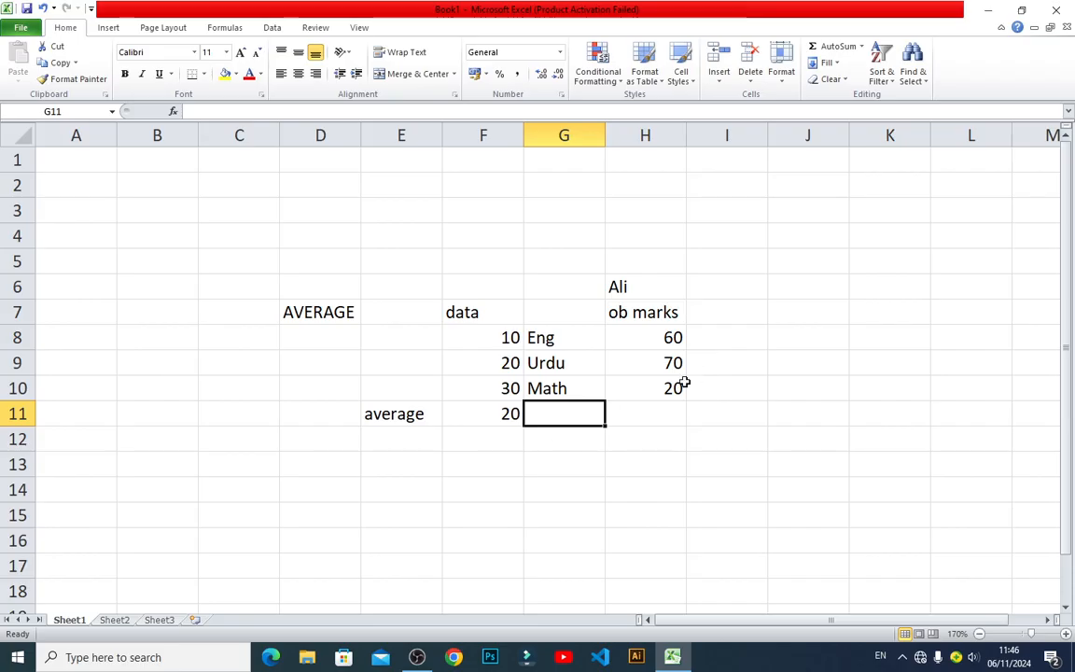
Calculate the average of the three subject marks in cell H11 with =AVERAGE(H8:H10)
{"action": "left_click", "coordinate": [411, 414]}
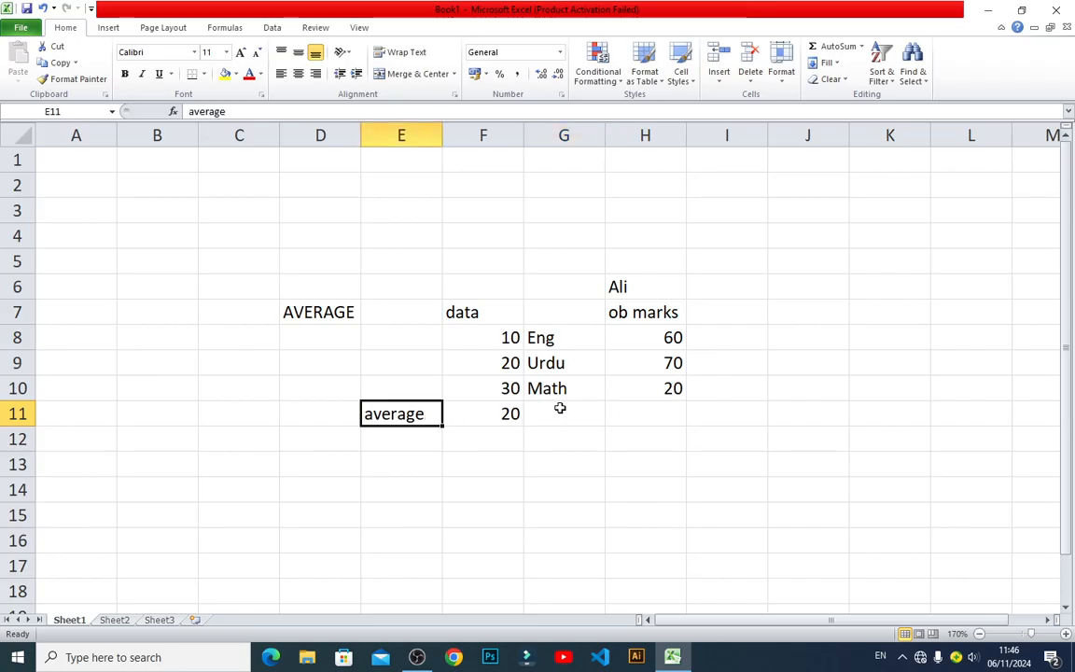
{"action": "left_click", "coordinate": [613, 413]}
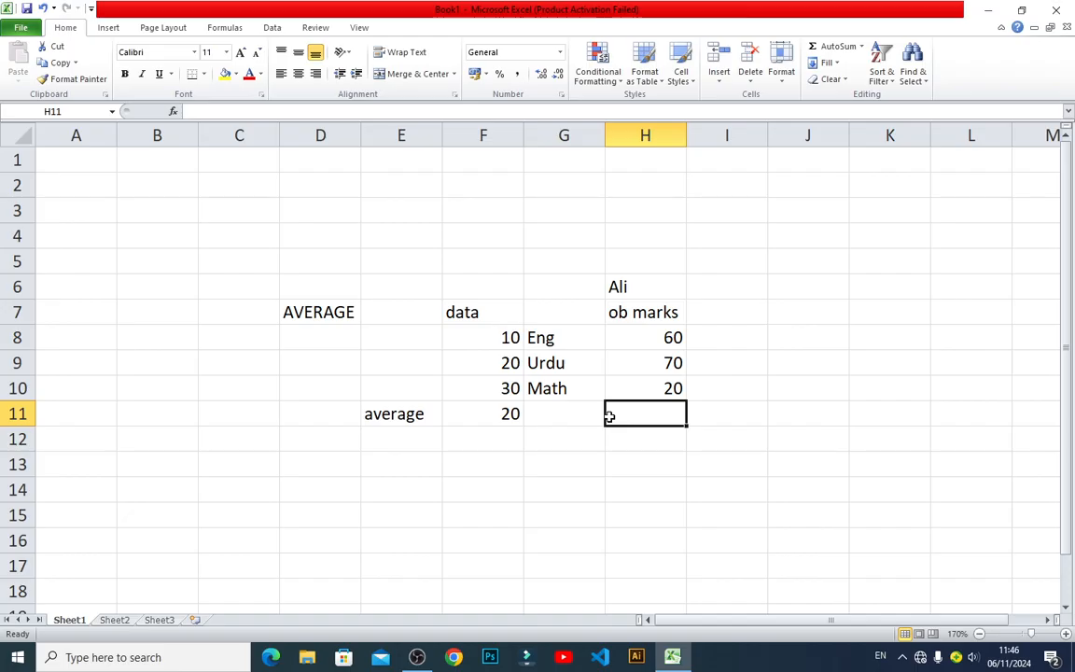
{"action": "type", "text": "=av"}
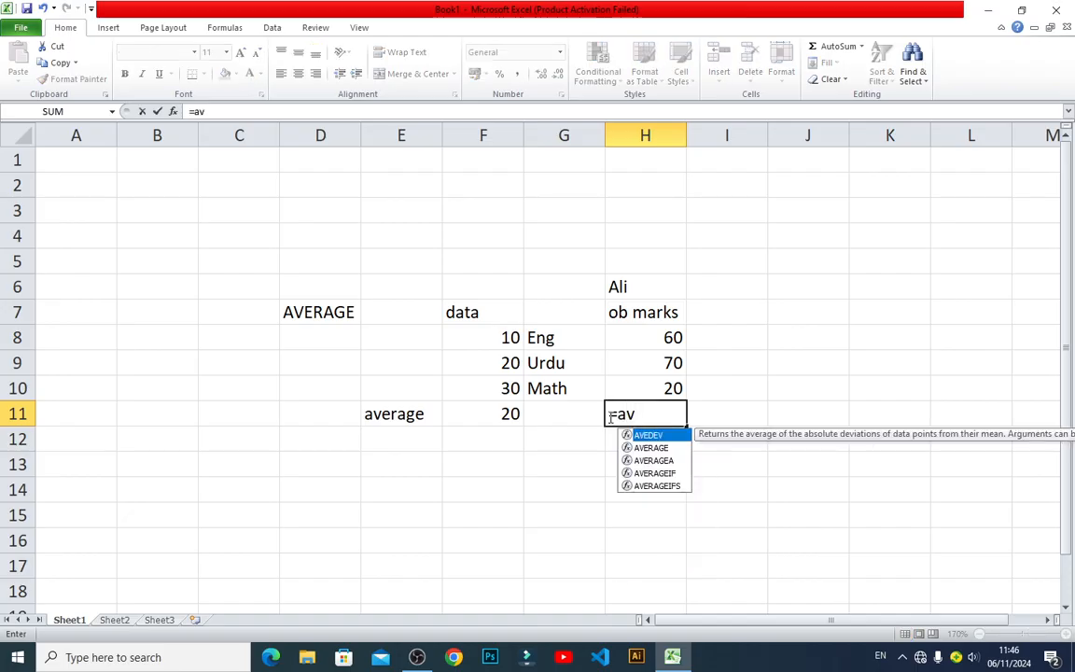
{"action": "type", "text": "e"}
{"action": "key", "text": "Down"}
{"action": "key", "text": "Tab"}
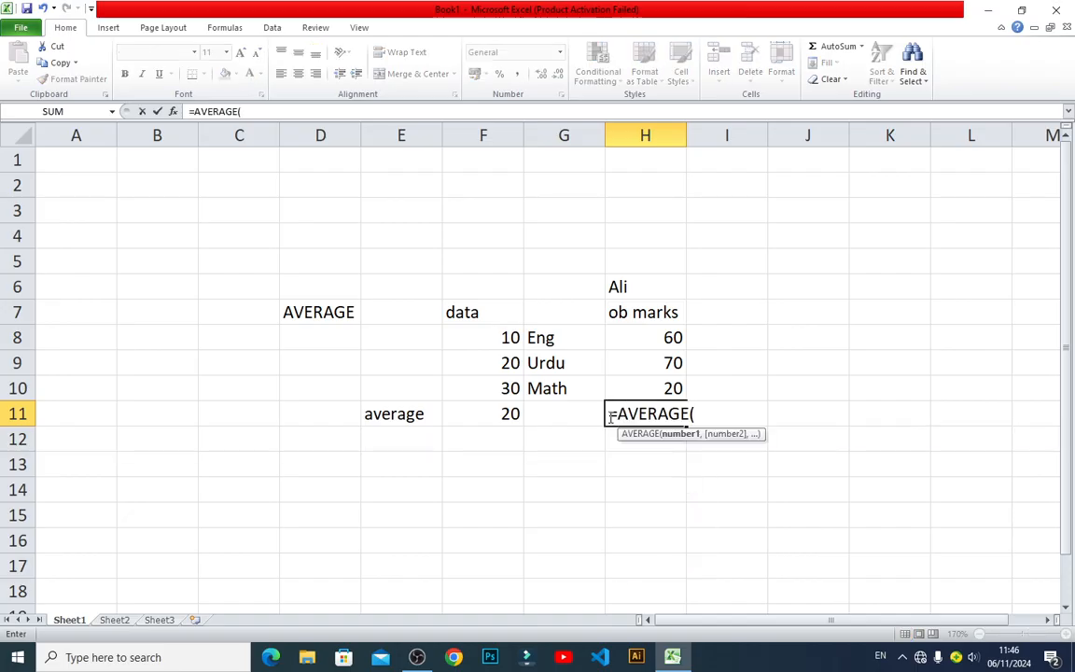
{"action": "left_click_drag", "start_coordinate": [679, 343], "coordinate": [672, 383]}
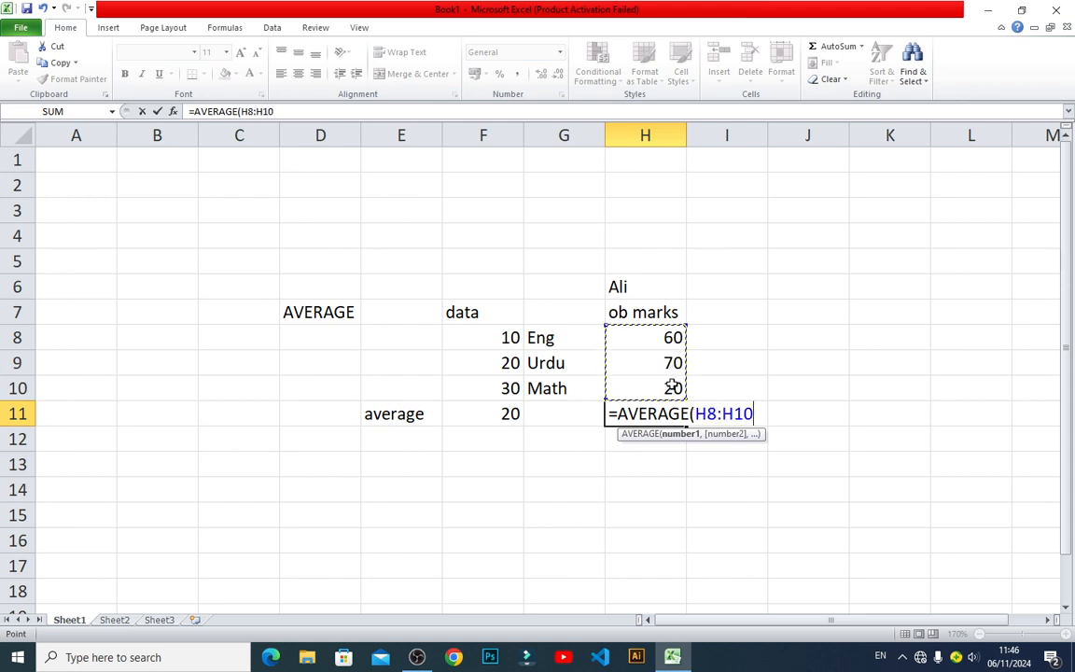
{"action": "type", "text": ")"}
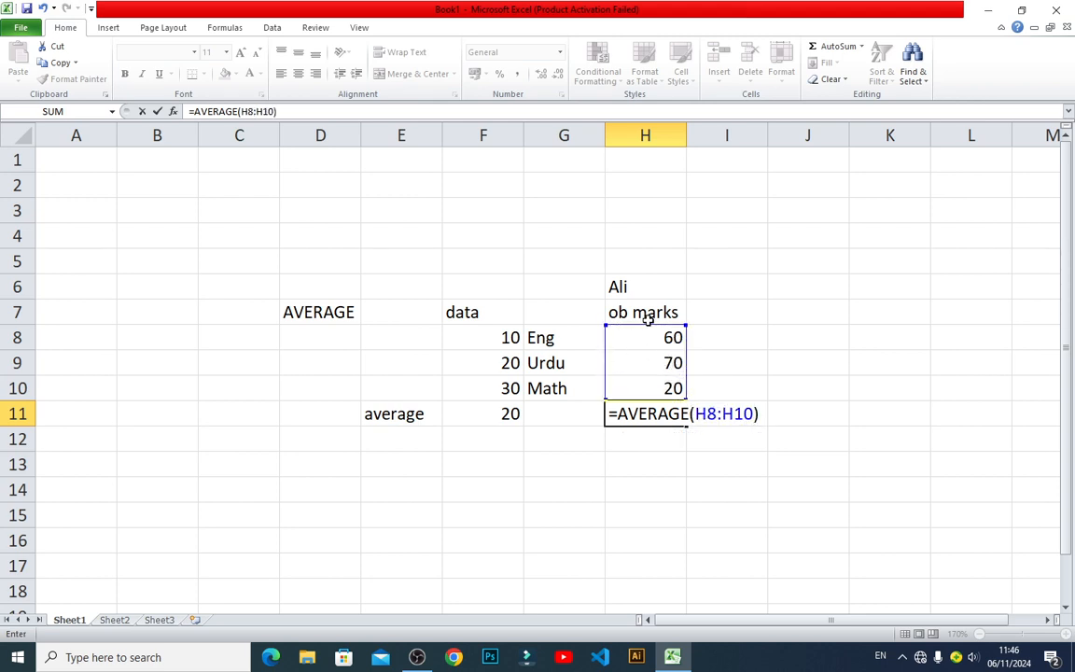
{"action": "key", "text": "Return"}
{"action": "left_click", "coordinate": [671, 412]}
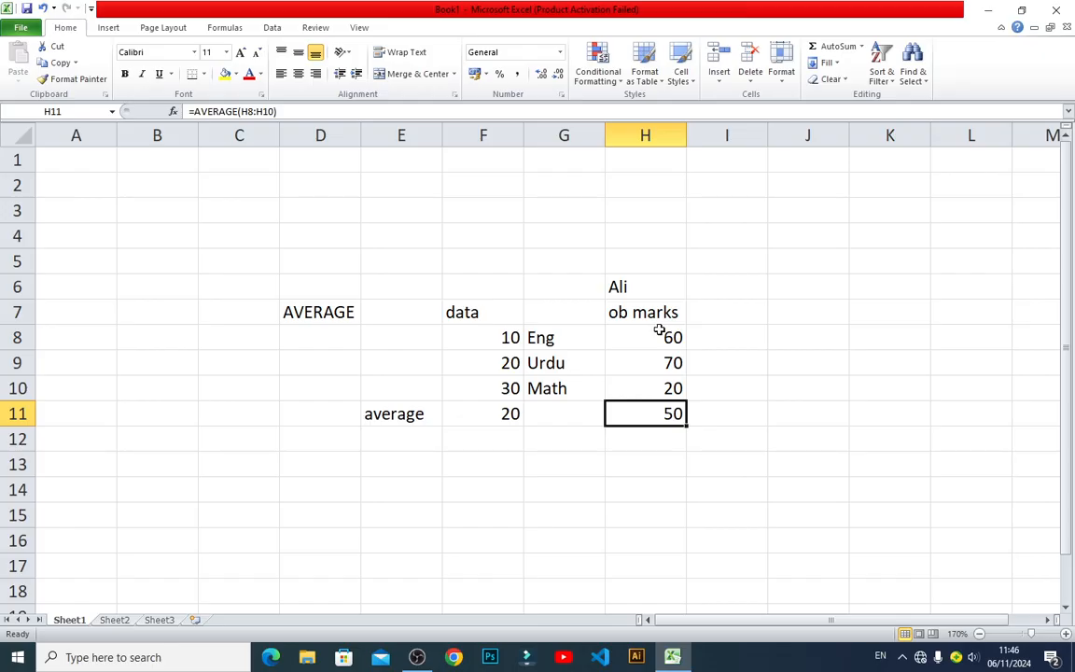
Review the individual marks in H8:H10 against the average in H11
{"action": "left_click", "coordinate": [667, 339]}
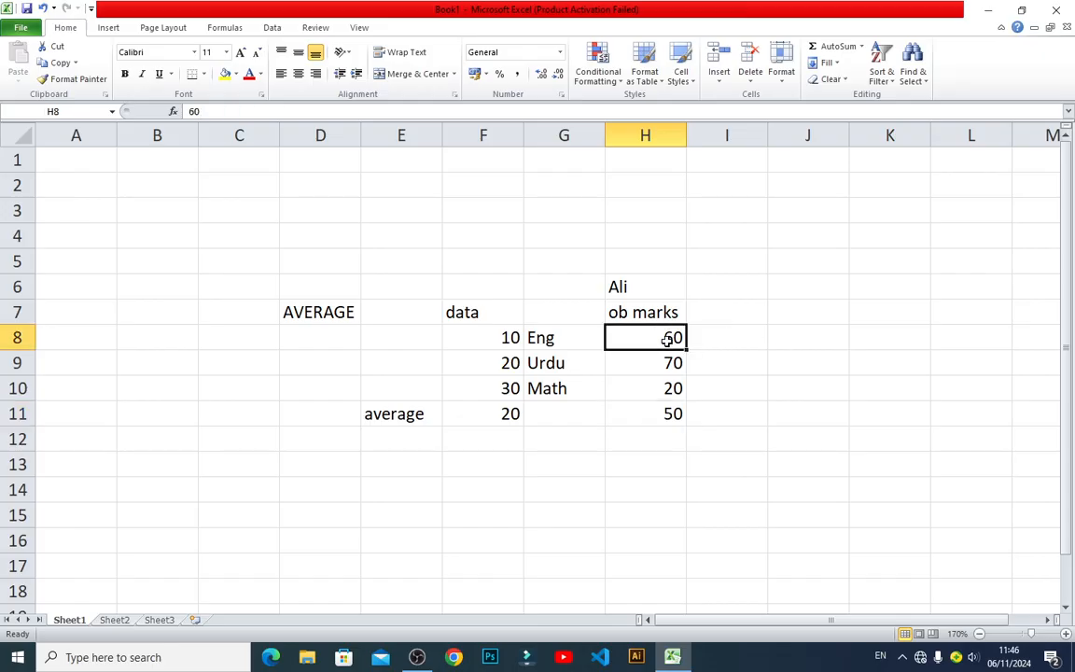
{"action": "left_click", "coordinate": [664, 361]}
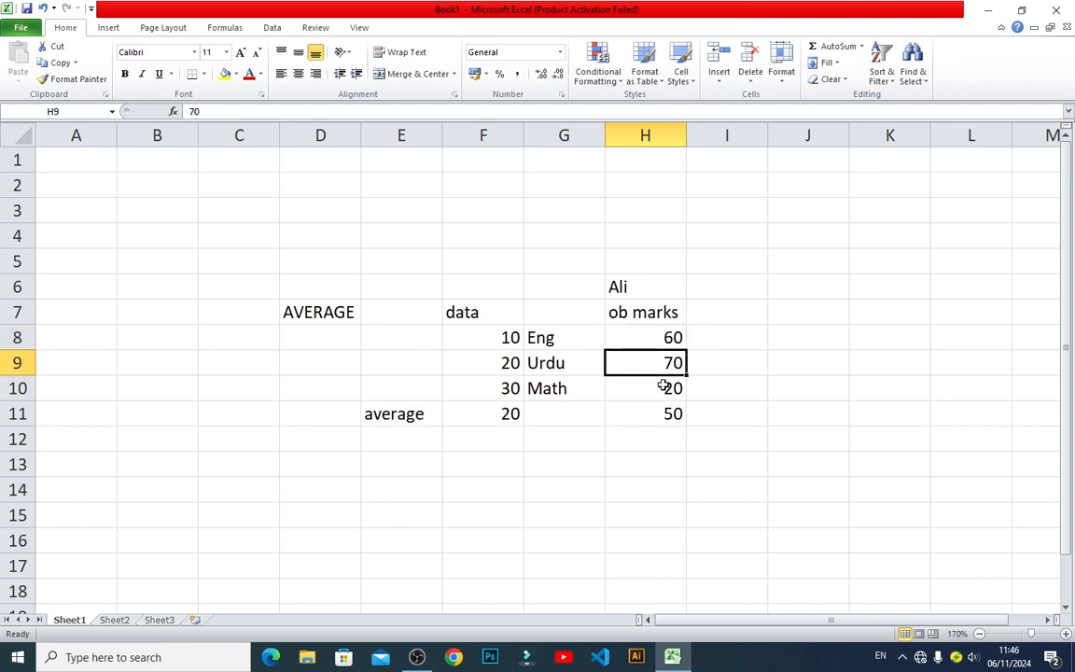
{"action": "left_click", "coordinate": [664, 386]}
{"action": "left_click", "coordinate": [668, 338]}
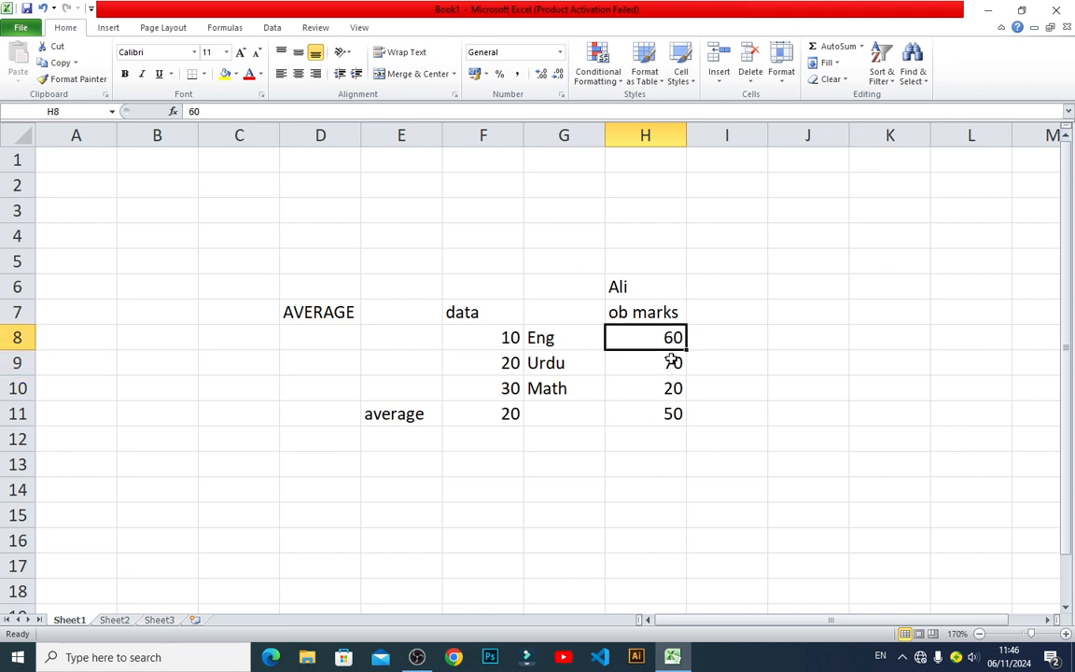
{"action": "left_click", "coordinate": [670, 362]}
{"action": "left_click", "coordinate": [668, 386]}
{"action": "left_click", "coordinate": [788, 359]}
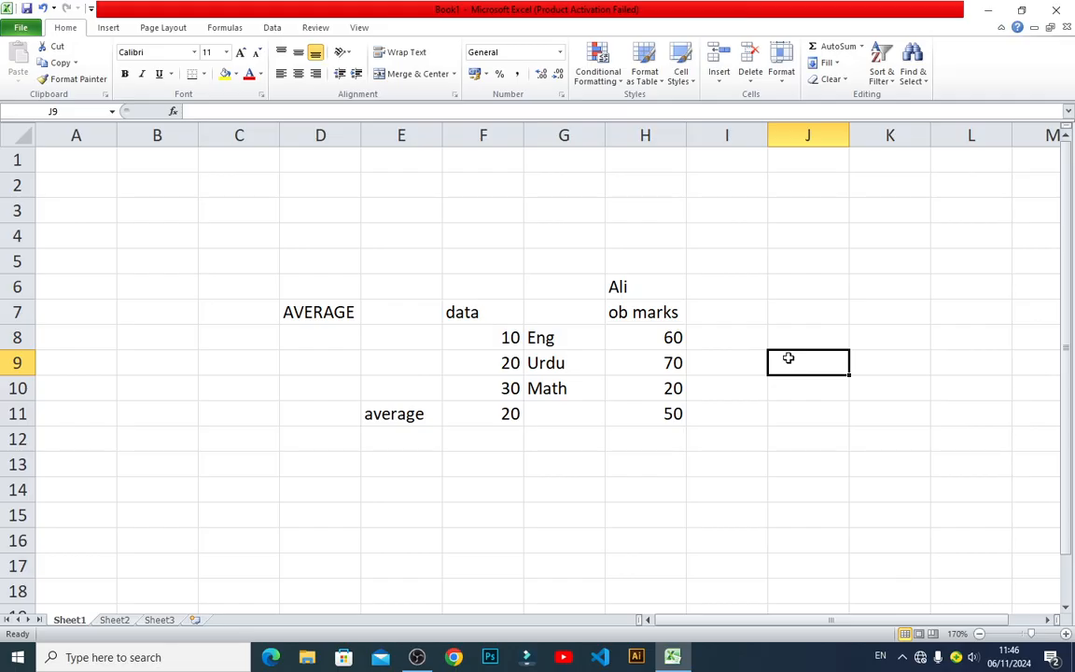
{"action": "left_click", "coordinate": [681, 414]}
{"action": "left_click", "coordinate": [664, 362]}
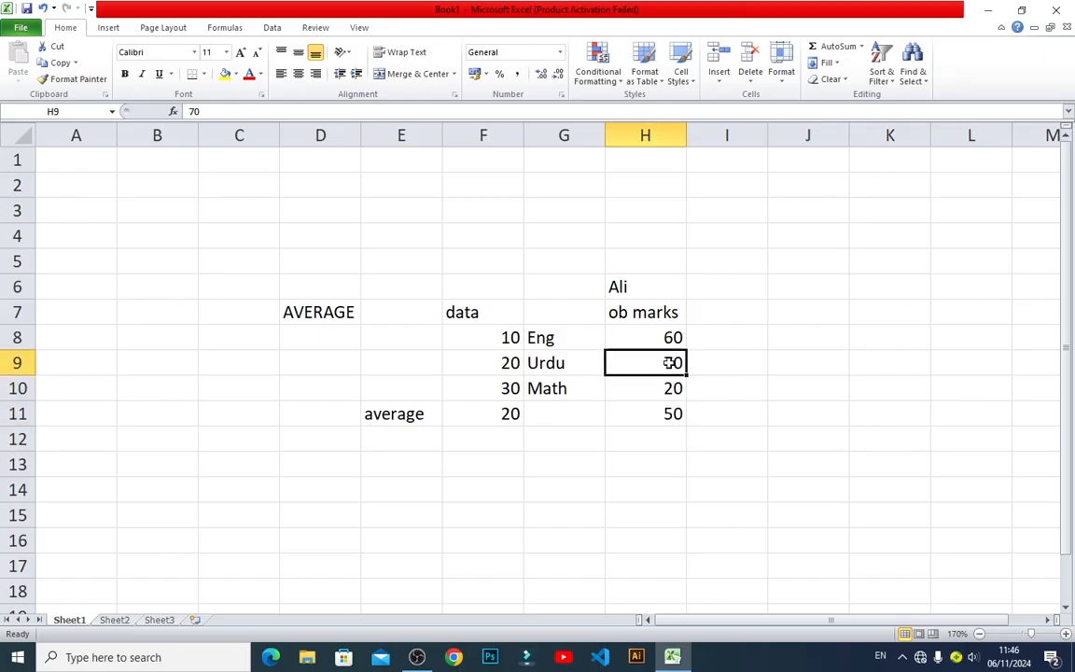
{"action": "left_click", "coordinate": [675, 341]}
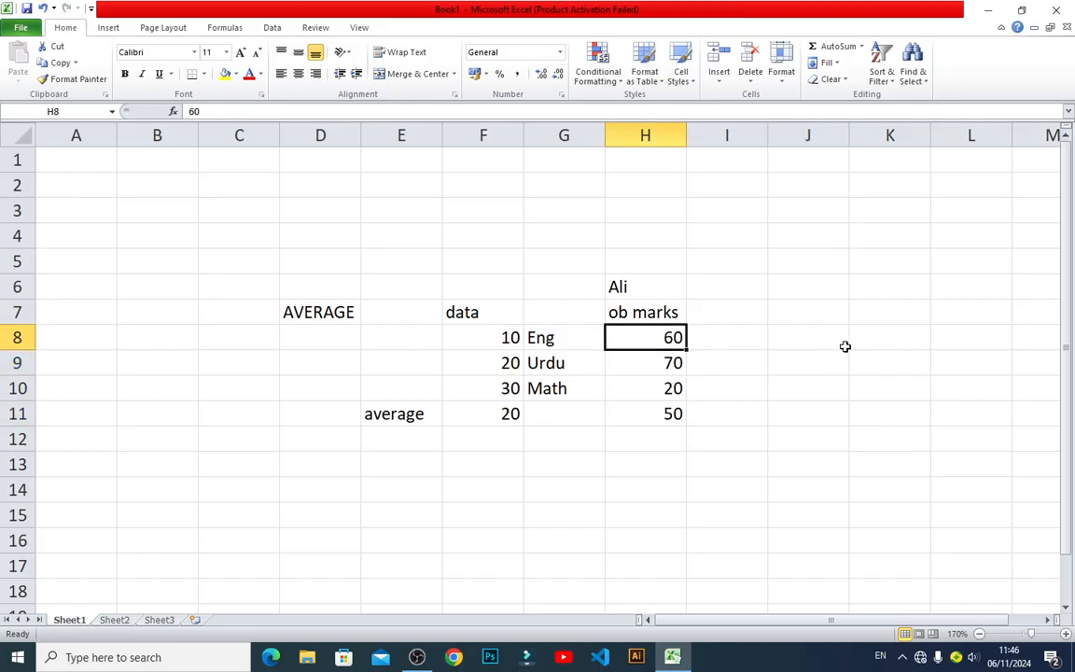
Add the three subject marks in cell J8 with the formula =H8+H9+H10
{"action": "left_click", "coordinate": [817, 338]}
{"action": "type", "text": "="}
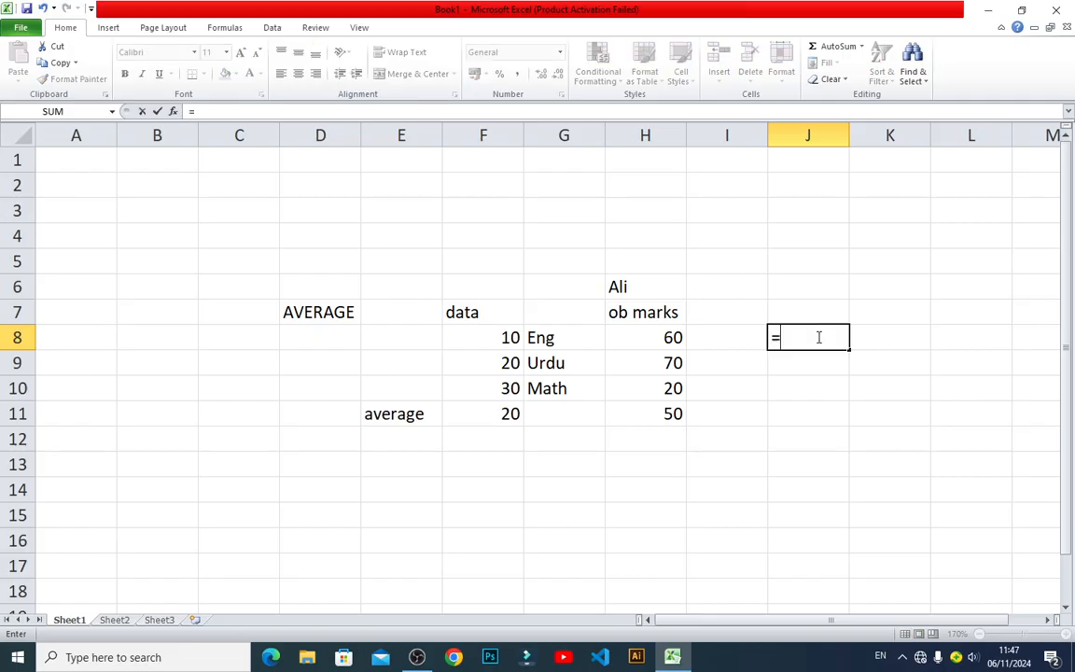
{"action": "left_click", "coordinate": [678, 341]}
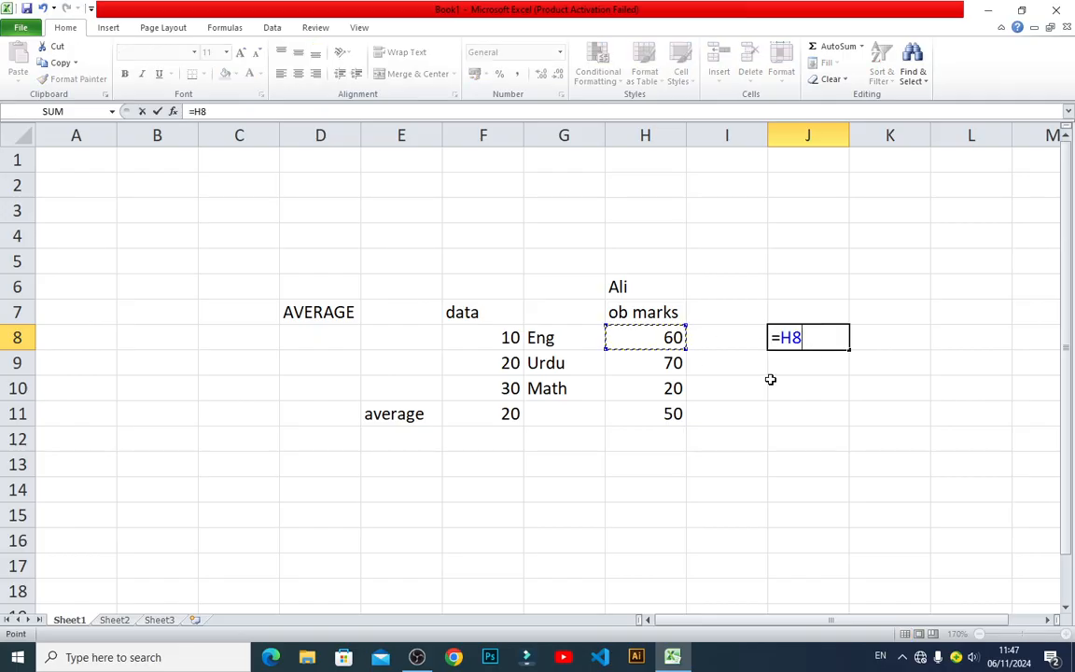
{"action": "type", "text": "+"}
{"action": "left_click", "coordinate": [673, 363]}
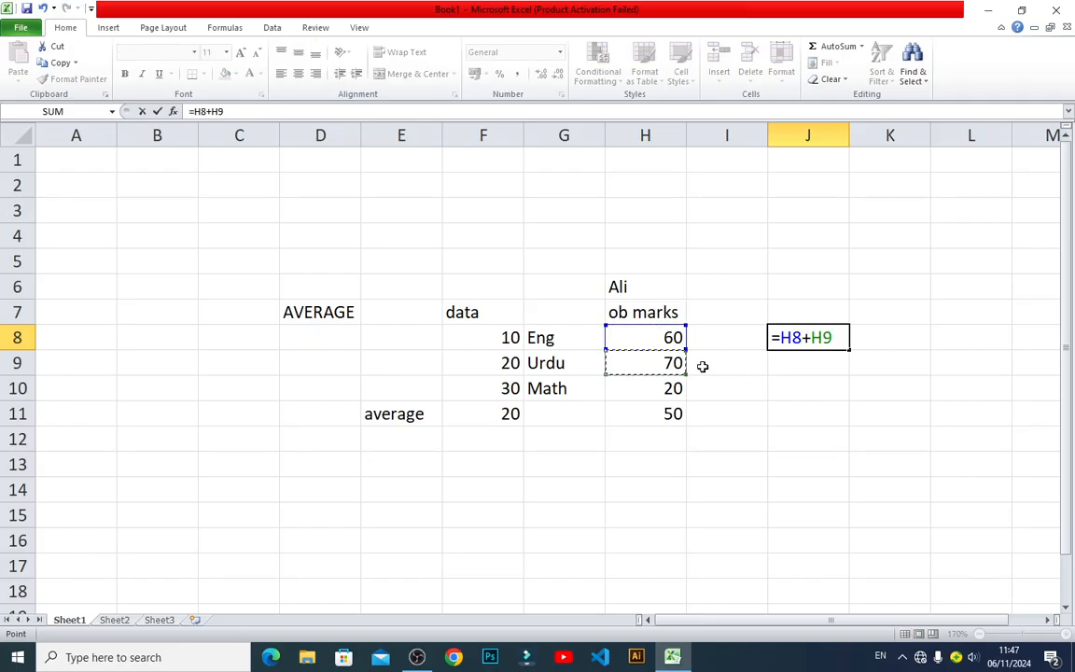
{"action": "type", "text": "+"}
{"action": "left_click", "coordinate": [684, 393]}
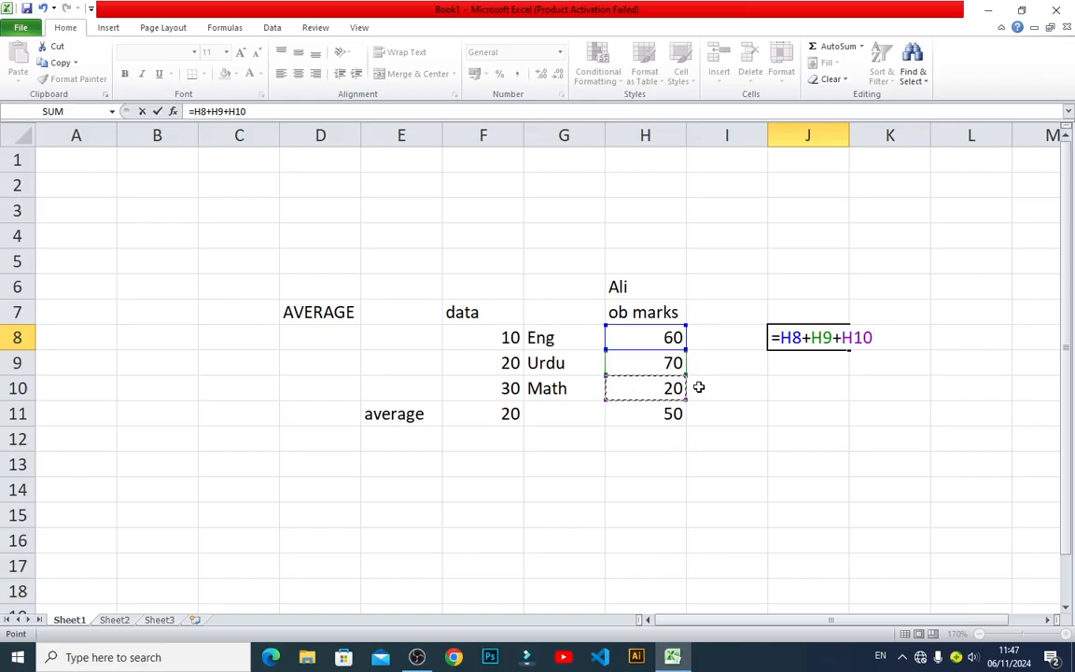
{"action": "key", "text": "Return"}
{"action": "left_click", "coordinate": [830, 338]}
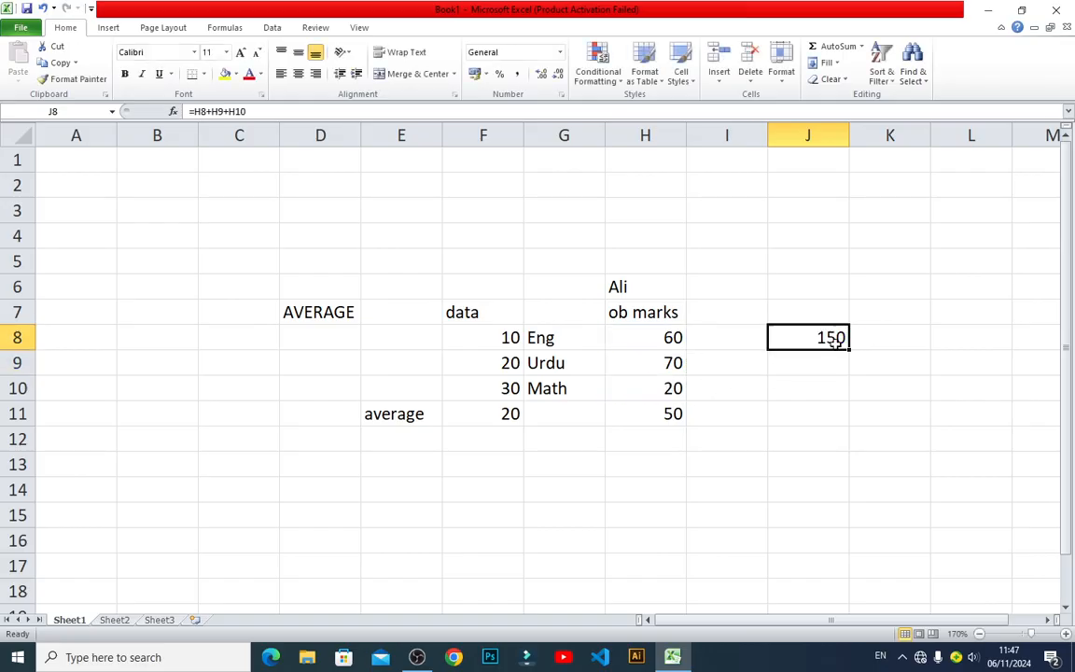
Divide the marks total by the number of subjects in cell J9 with the formula =J8/3
{"action": "left_click", "coordinate": [665, 337]}
{"action": "left_click", "coordinate": [681, 385]}
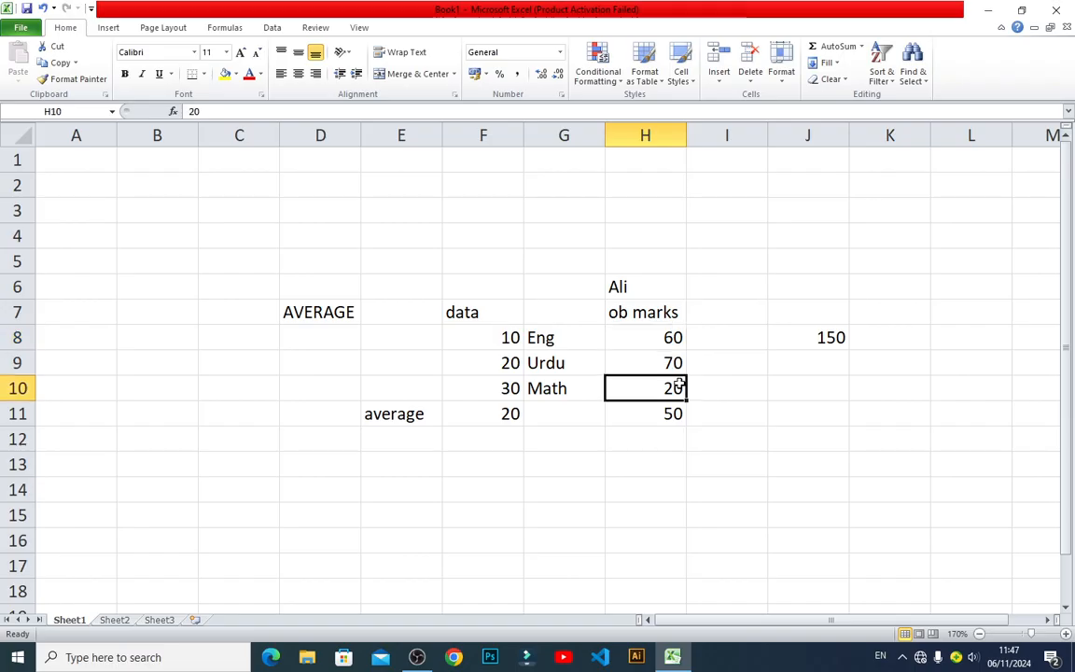
{"action": "left_click", "coordinate": [828, 355]}
{"action": "type", "text": "="}
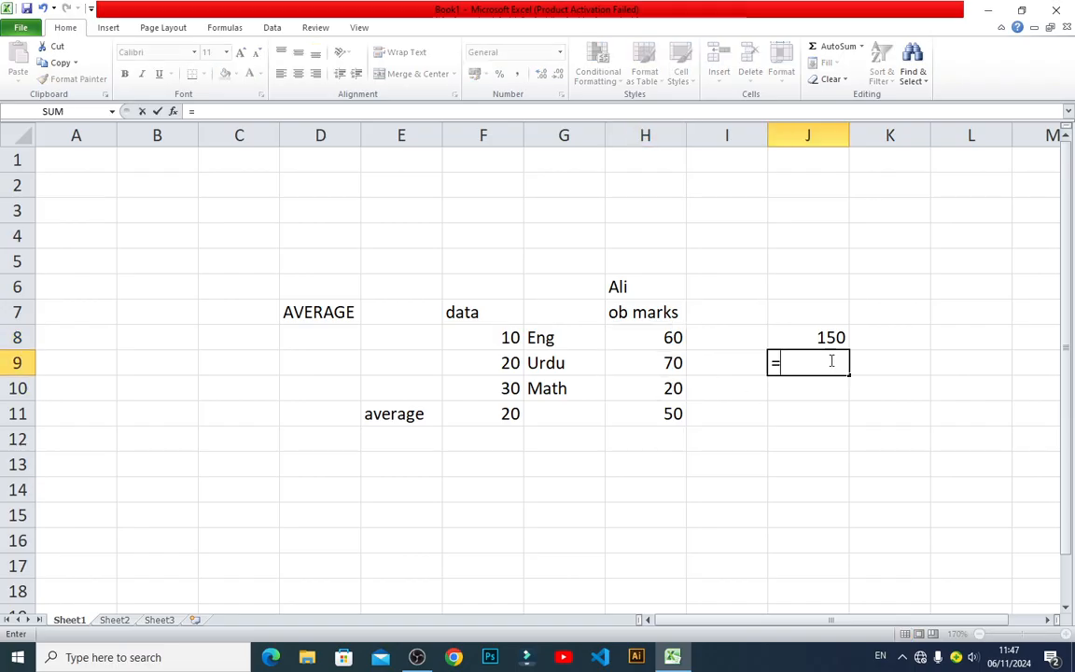
{"action": "left_click", "coordinate": [832, 338]}
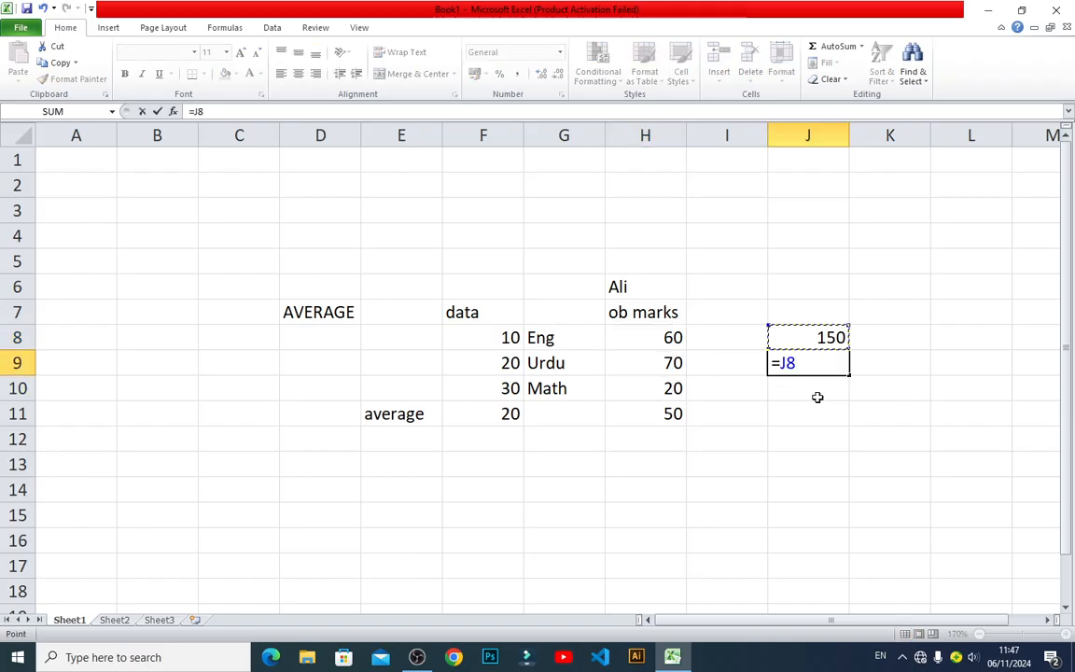
{"action": "type", "text": "/3"}
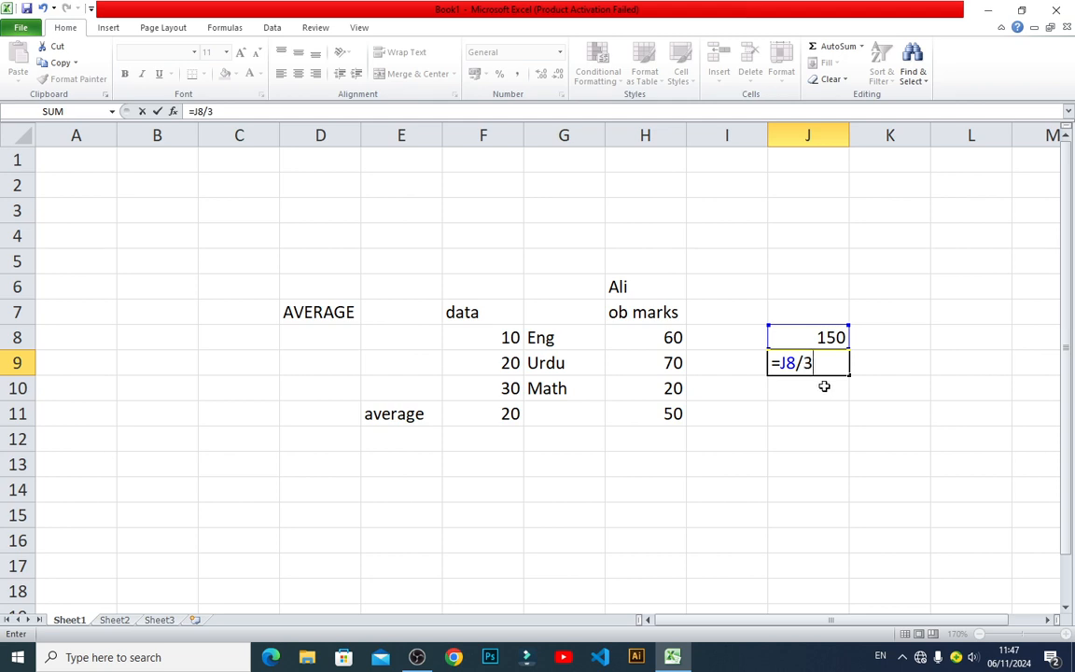
{"action": "key", "text": "Return"}
{"action": "left_click", "coordinate": [834, 363]}
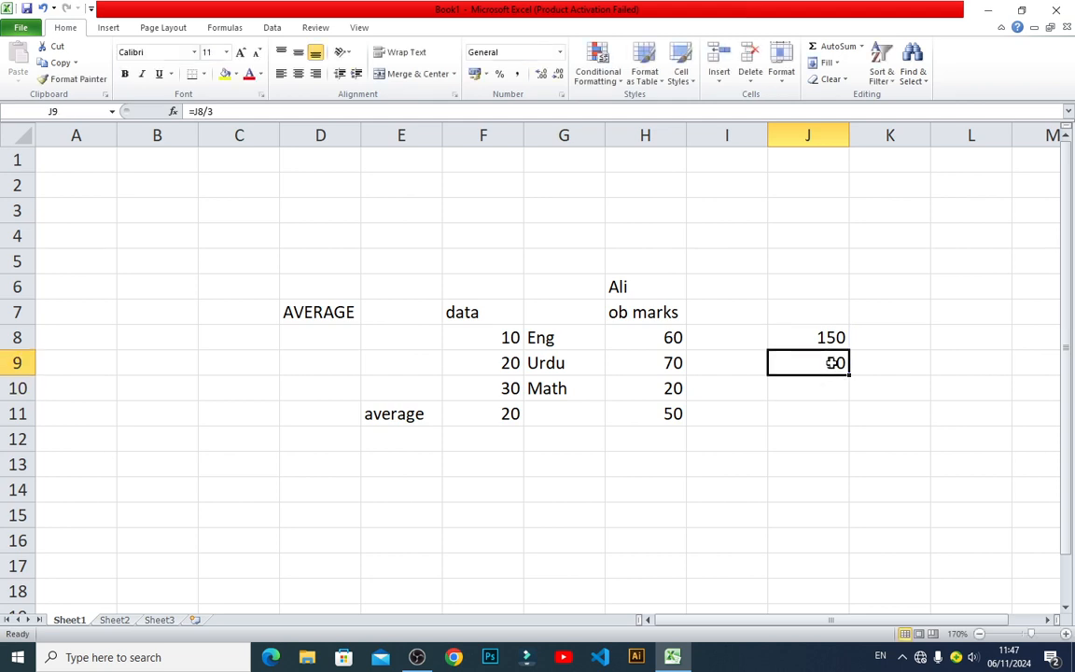
Compare the AVERAGE formulas in H11 and F11 with the manual division formula in J9, leaving all of them unedited
{"action": "double_click", "coordinate": [662, 413]}
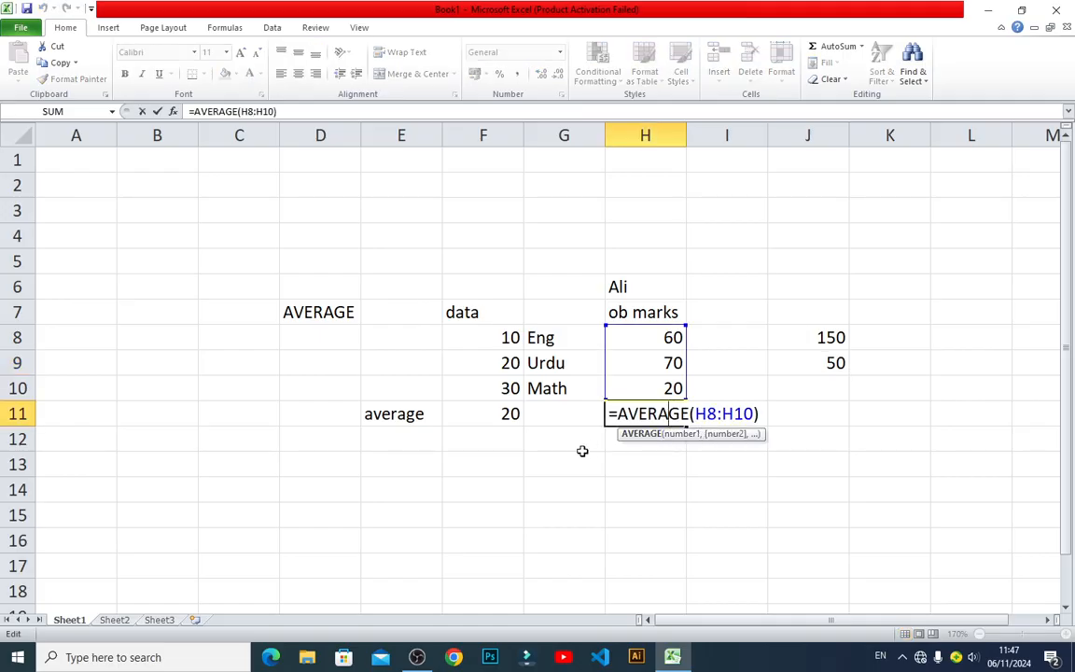
{"action": "key", "text": "Escape"}
{"action": "double_click", "coordinate": [496, 414]}
{"action": "key", "text": "Escape"}
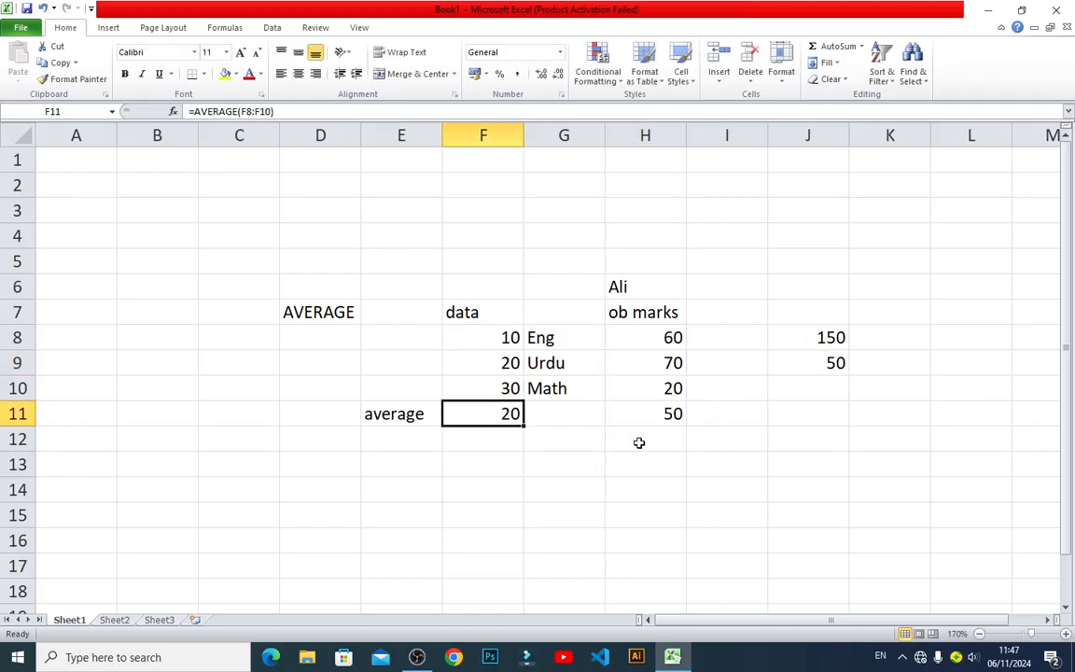
{"action": "double_click", "coordinate": [659, 413]}
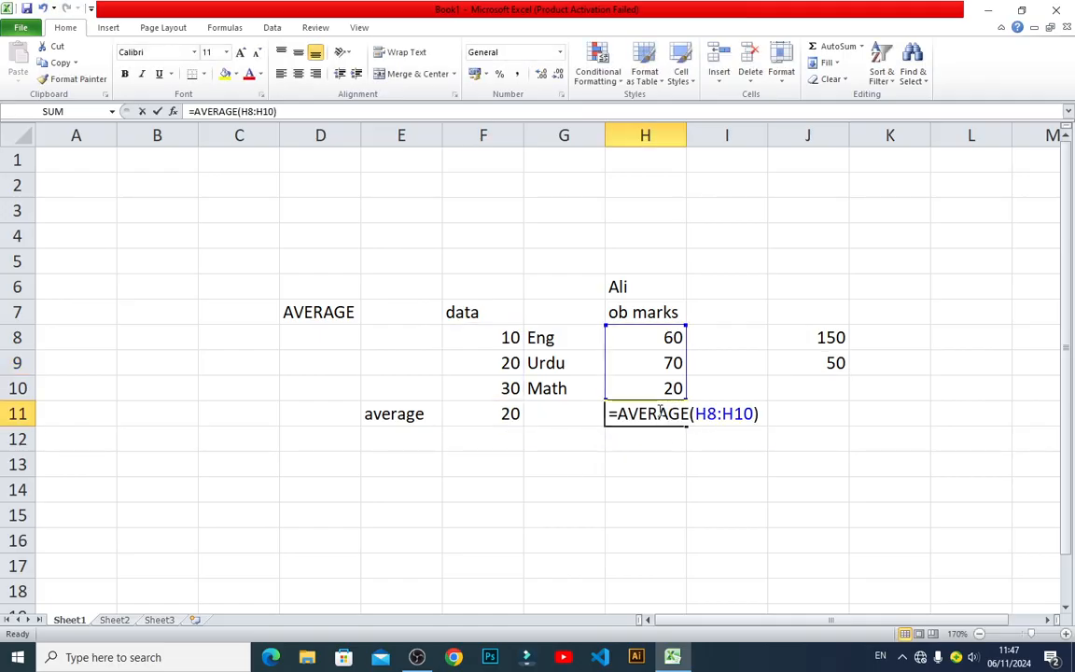
{"action": "key", "text": "Escape"}
{"action": "left_click", "coordinate": [816, 364]}
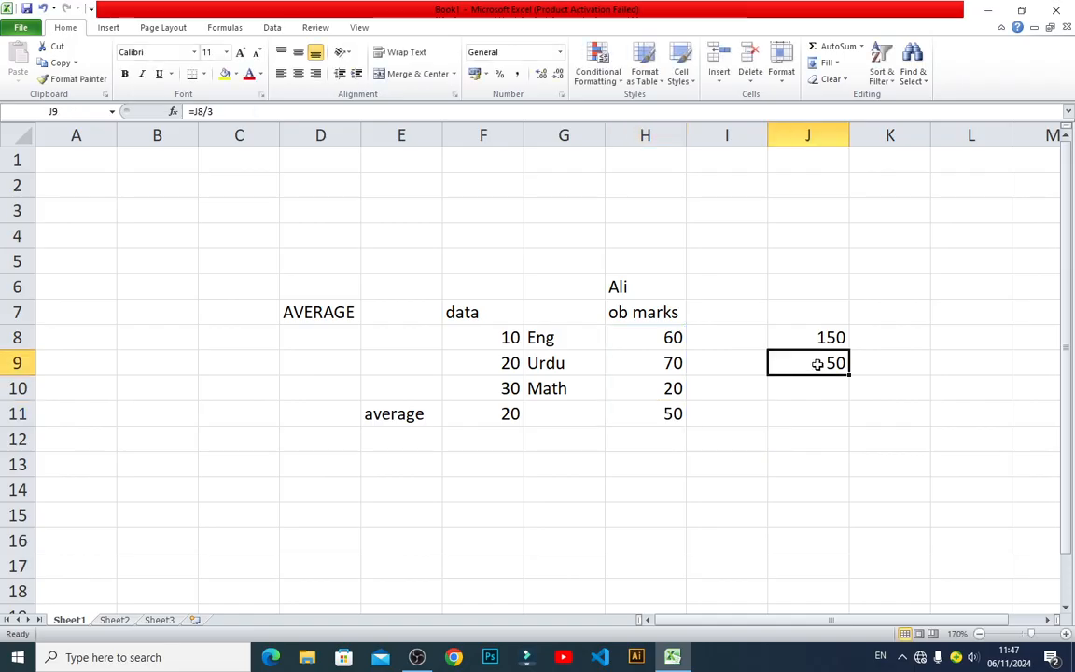
{"action": "double_click", "coordinate": [816, 365]}
{"action": "key", "text": "Escape"}
Enter three students' first names in cells F19:F21, below the existing examples
{"action": "scroll", "coordinate": [525, 464], "scroll_direction": "down", "scroll_amount": 2}
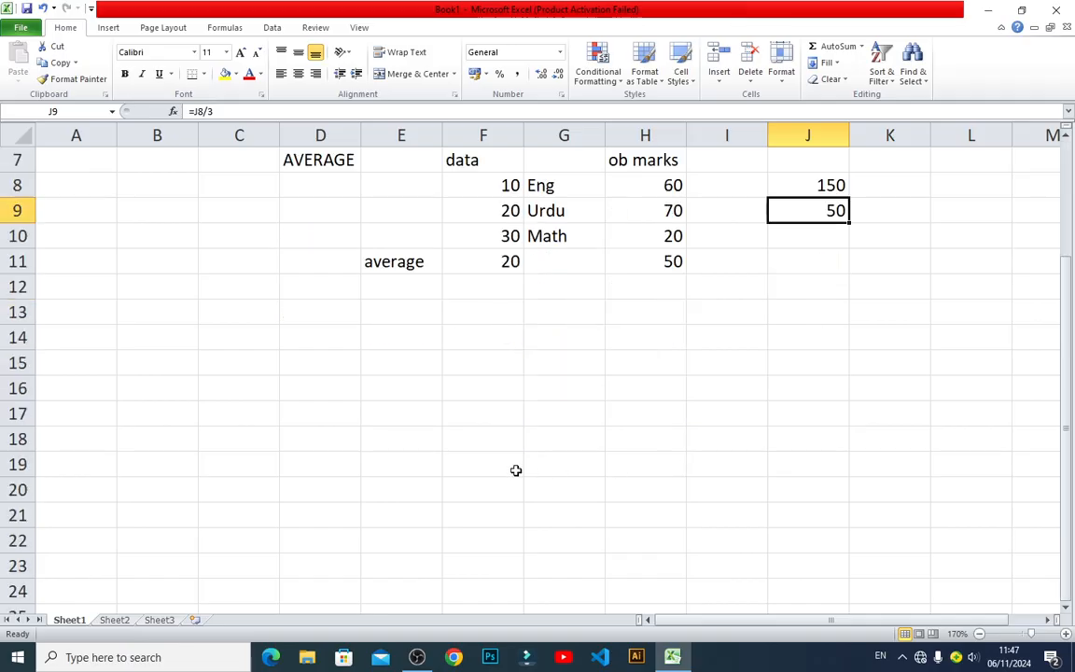
{"action": "scroll", "coordinate": [522, 466], "scroll_direction": "down", "scroll_amount": 1}
{"action": "left_click", "coordinate": [482, 382]}
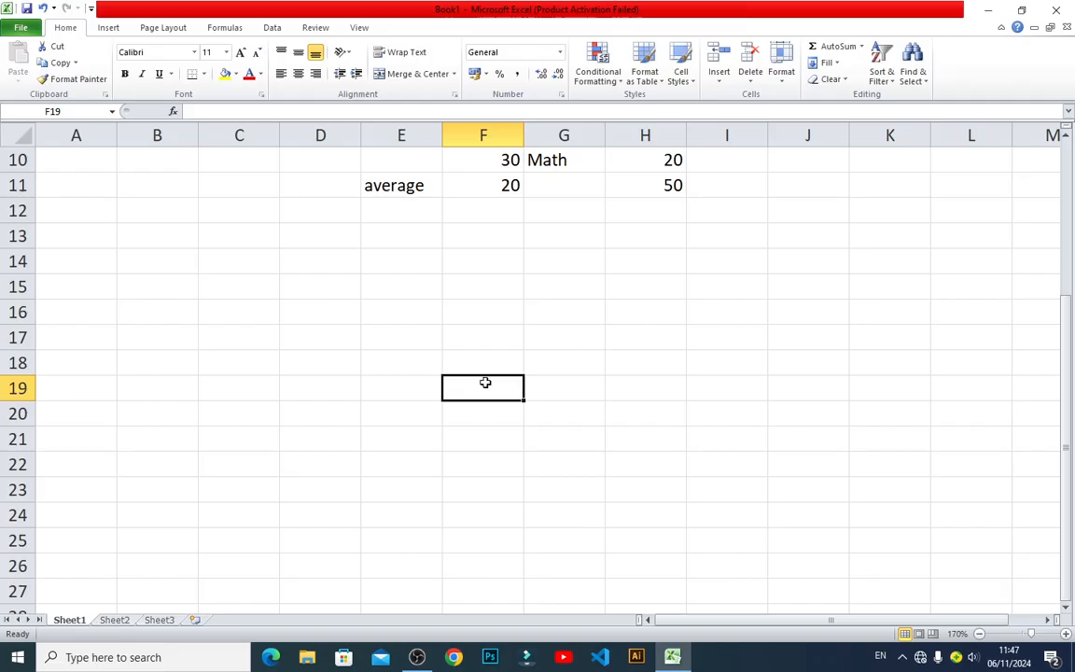
{"action": "type", "text": "BAs"}
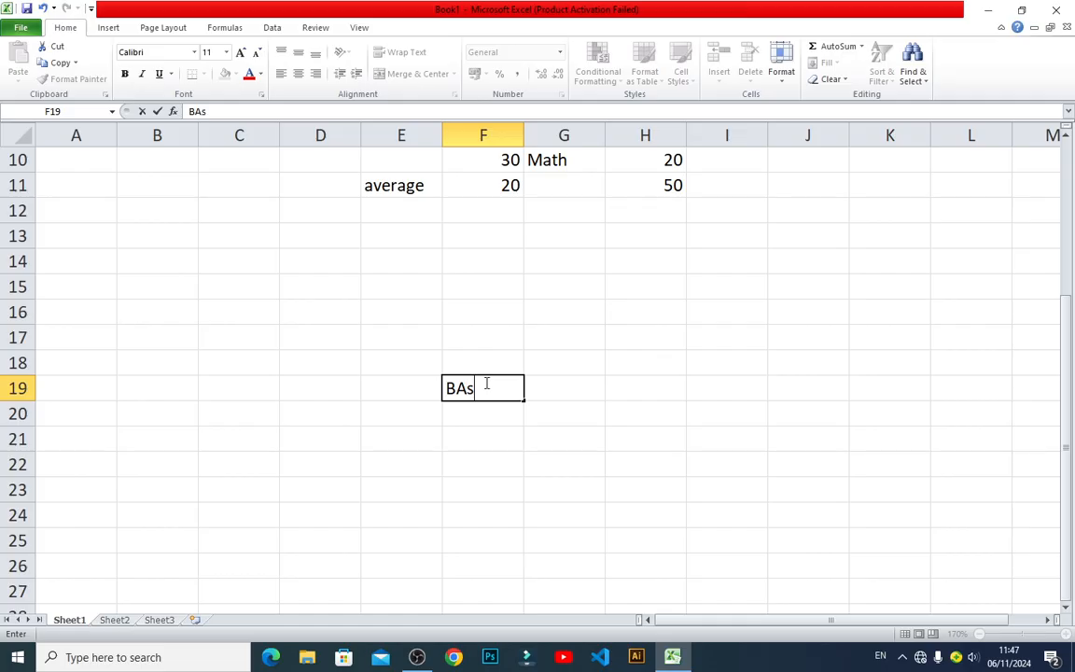
{"action": "key", "text": "BackSpace"}
{"action": "key", "text": "BackSpace"}
{"action": "type", "text": "aseer"}
{"action": "key", "text": "Return"}
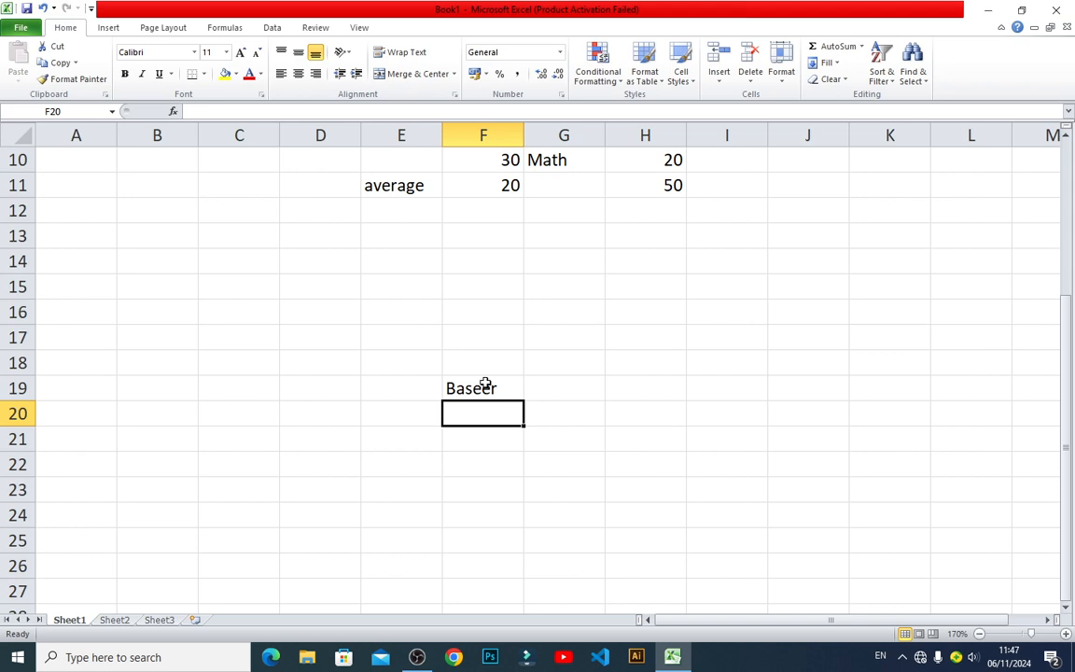
{"action": "type", "text": "Tahir"}
{"action": "key", "text": "Return"}
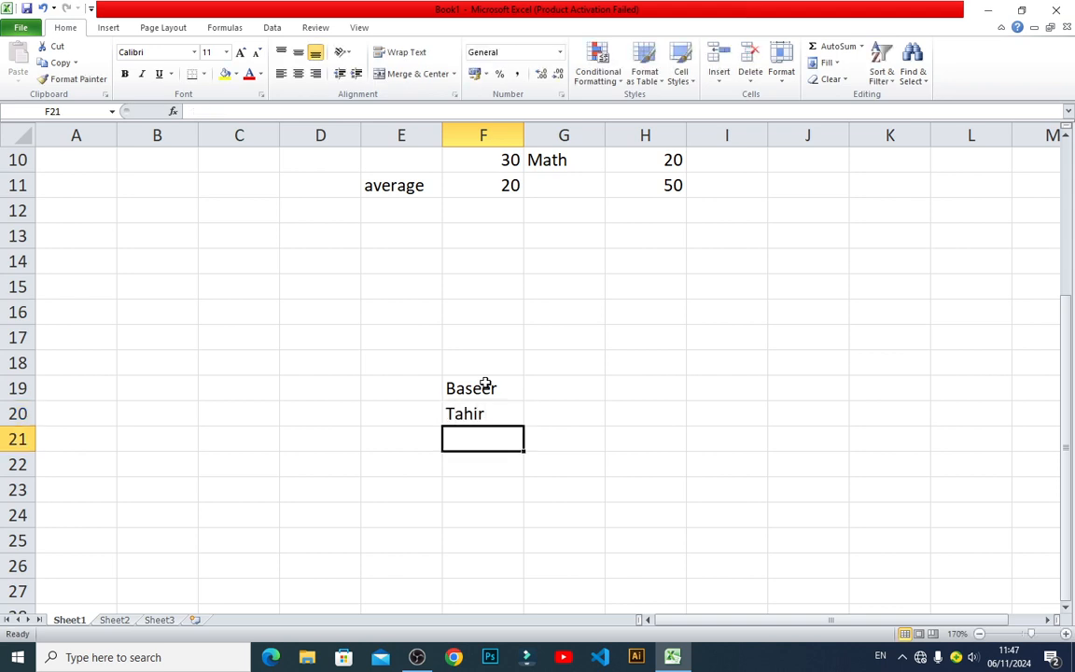
{"action": "type", "text": "Majid"}
{"action": "key", "text": "Return"}
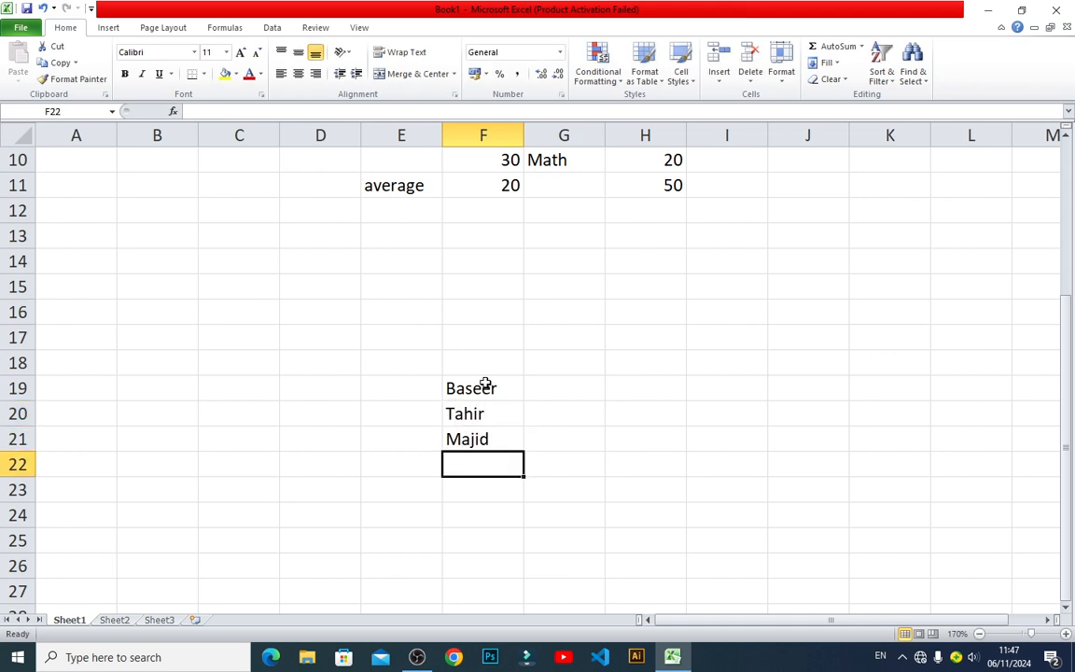
{"action": "left_click", "coordinate": [561, 440]}
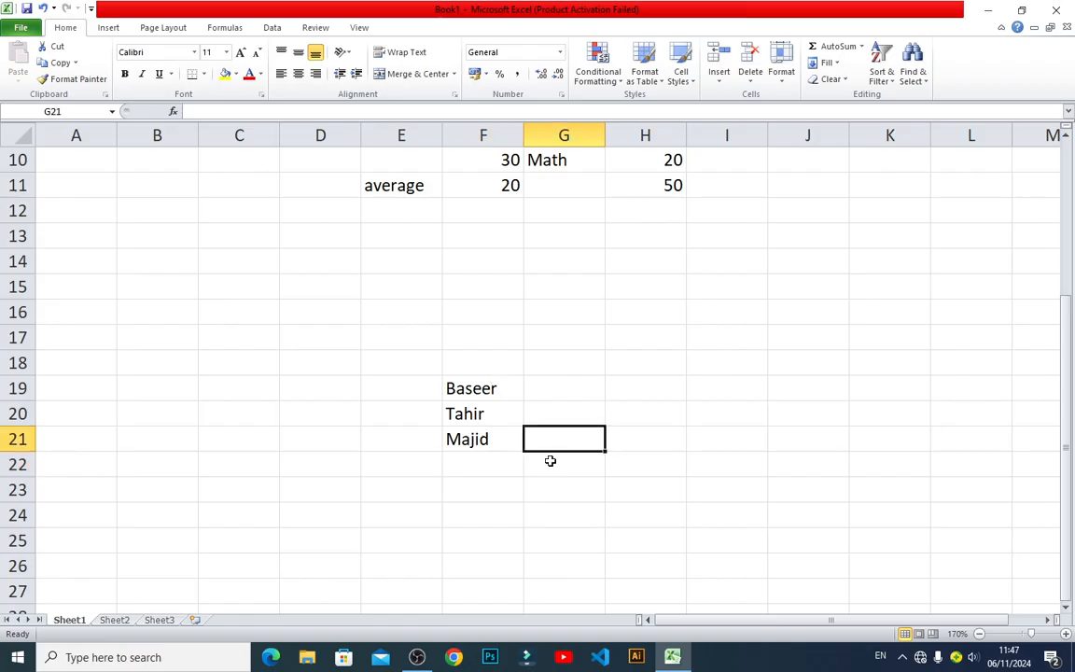
{"action": "left_click", "coordinate": [554, 382]}
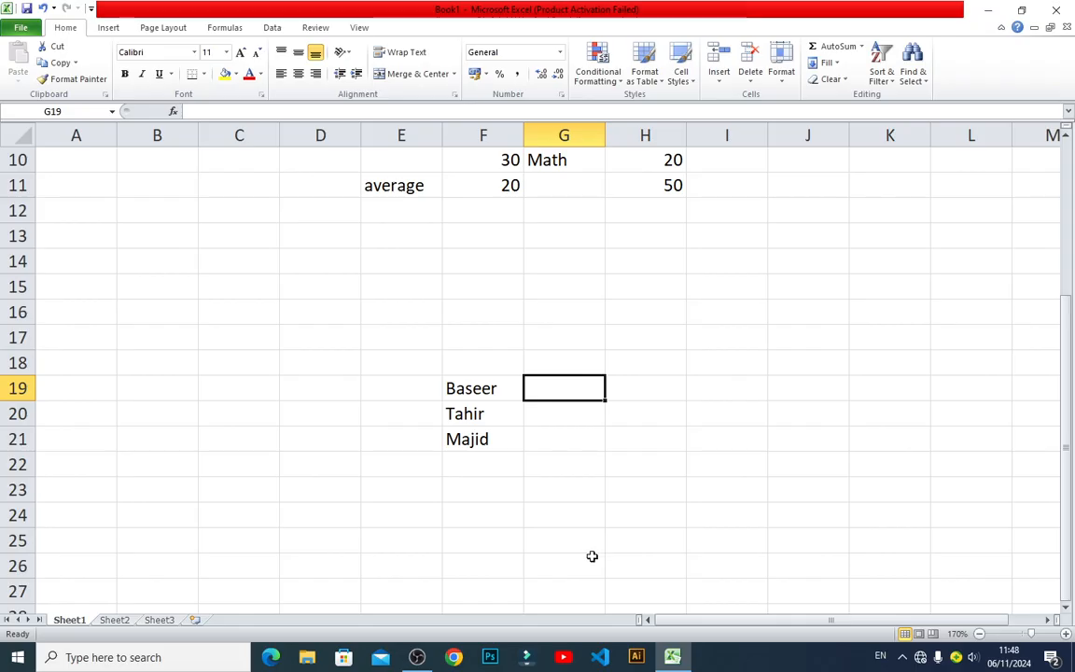
Enter the trip destination Murree in cell I19, on the same row as the first student's name
{"action": "key", "text": "Right"}
{"action": "key", "text": "Right"}
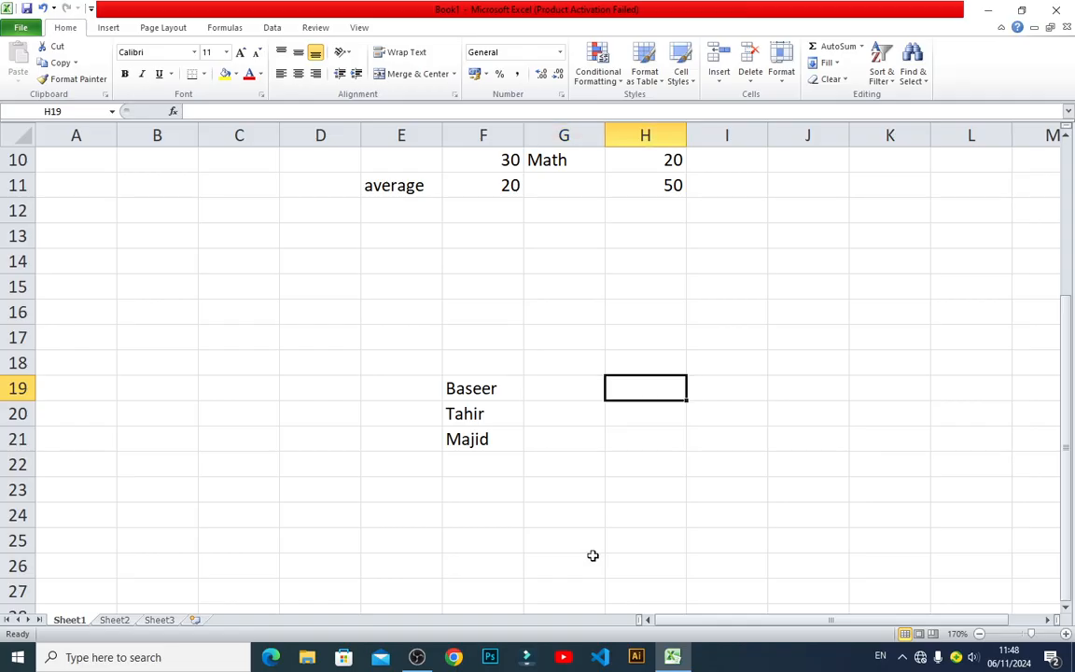
{"action": "type", "text": "Murree"}
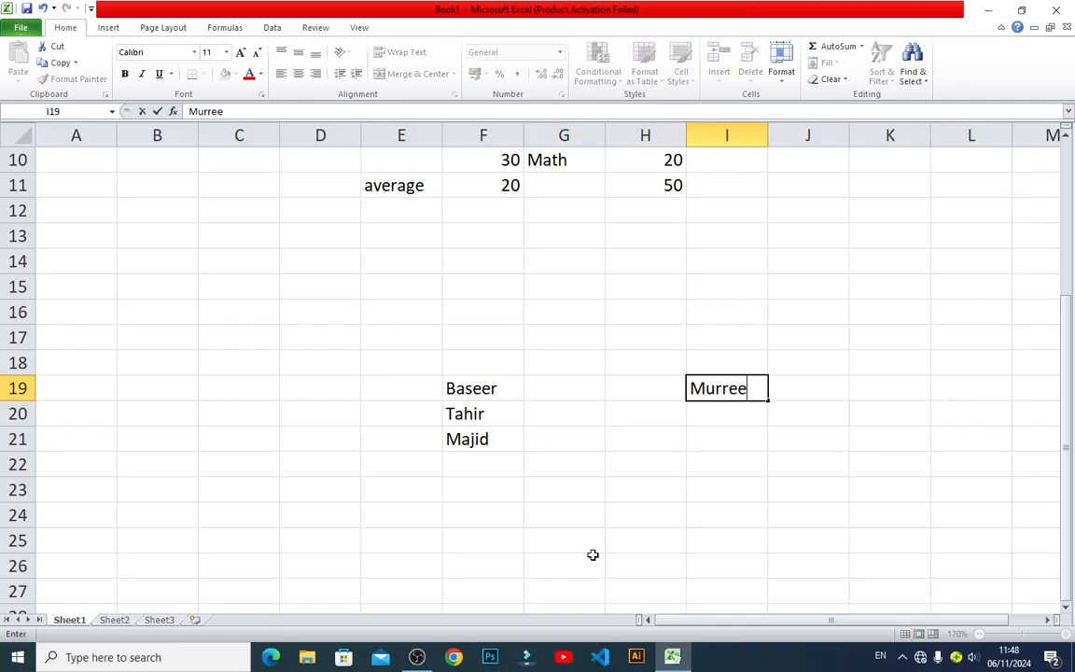
{"action": "key", "text": "Return"}
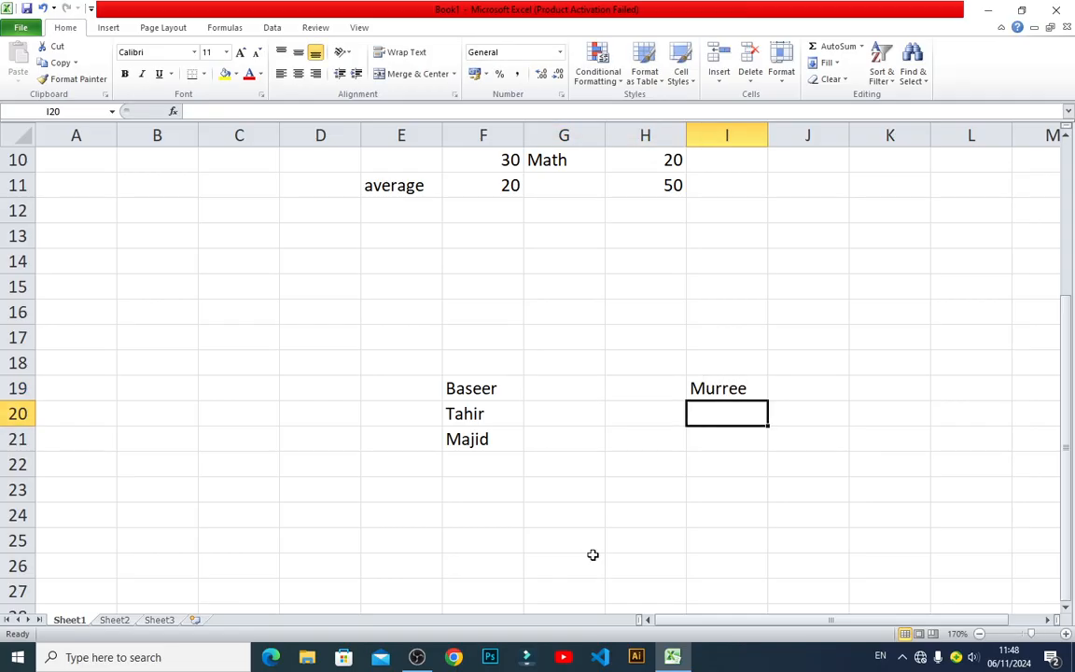
Enter the amounts 5000, 3000 and 1000 beside the three students' names in cells G19:G21
{"action": "key", "text": "Left"}
{"action": "key", "text": "Left"}
{"action": "key", "text": "Left"}
{"action": "key", "text": "Up"}
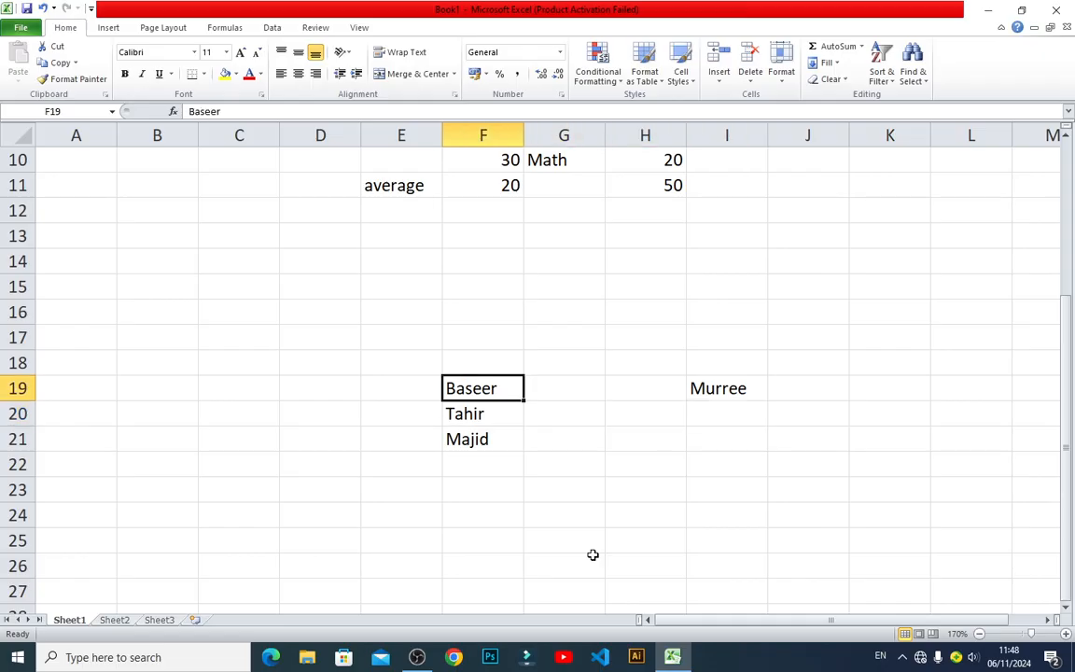
{"action": "key", "text": "Right"}
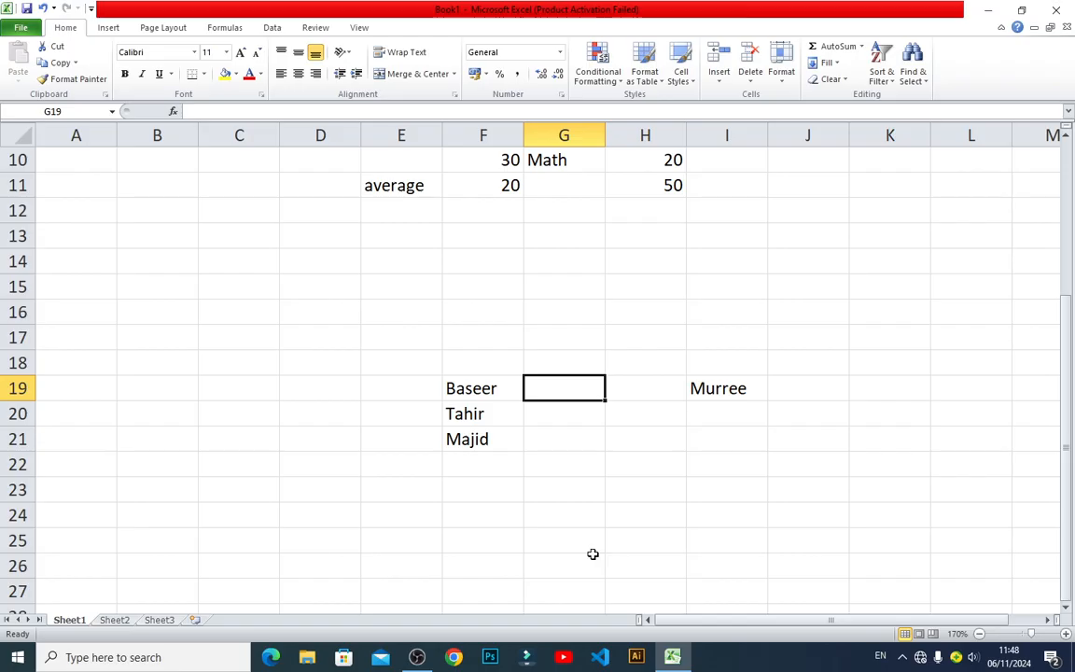
{"action": "type", "text": "5000"}
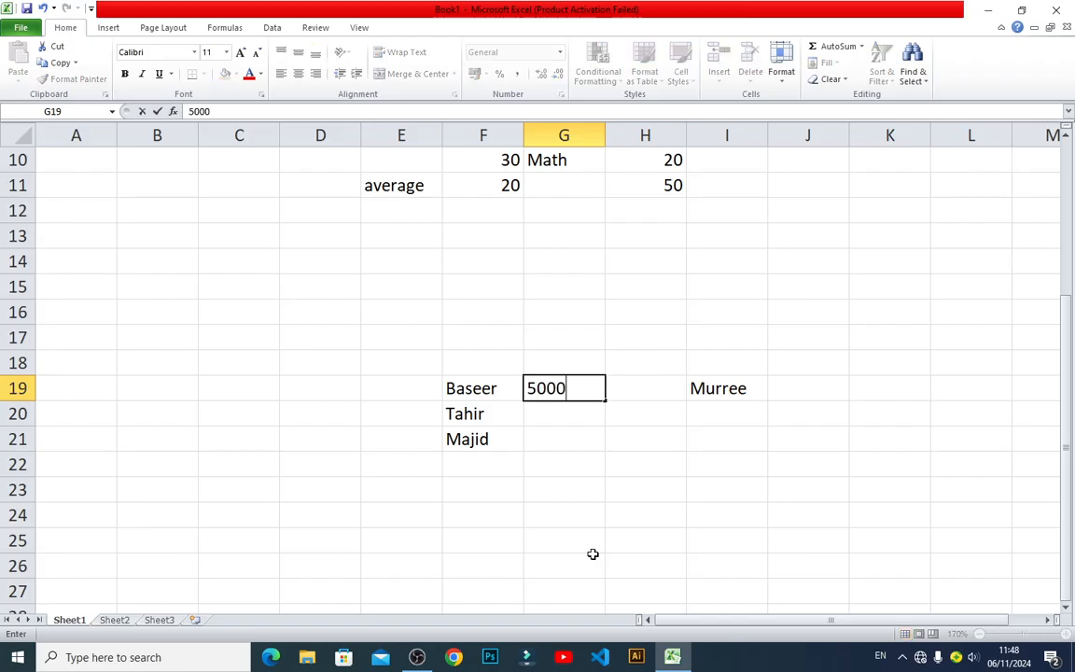
{"action": "key", "text": "Return"}
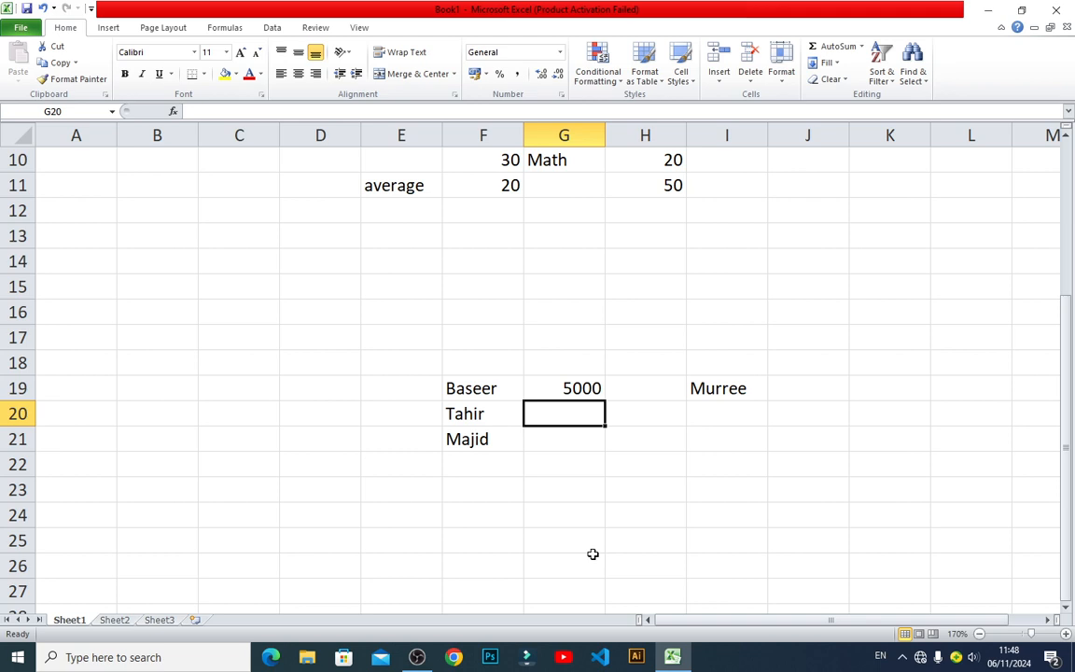
{"action": "type", "text": "3000"}
{"action": "key", "text": "Return"}
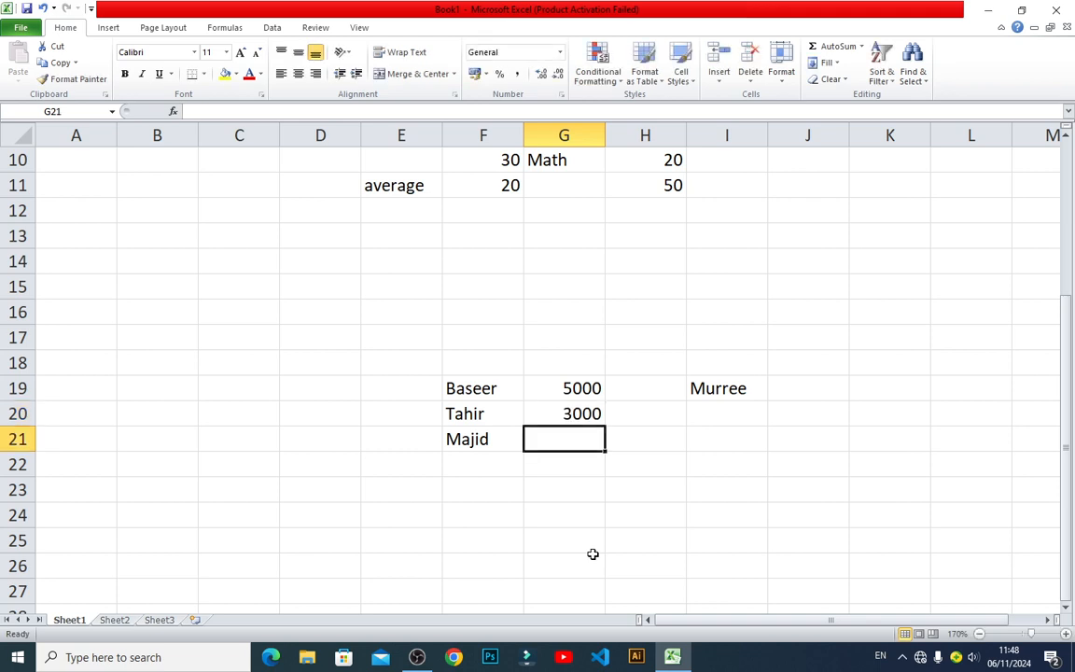
{"action": "type", "text": "1000"}
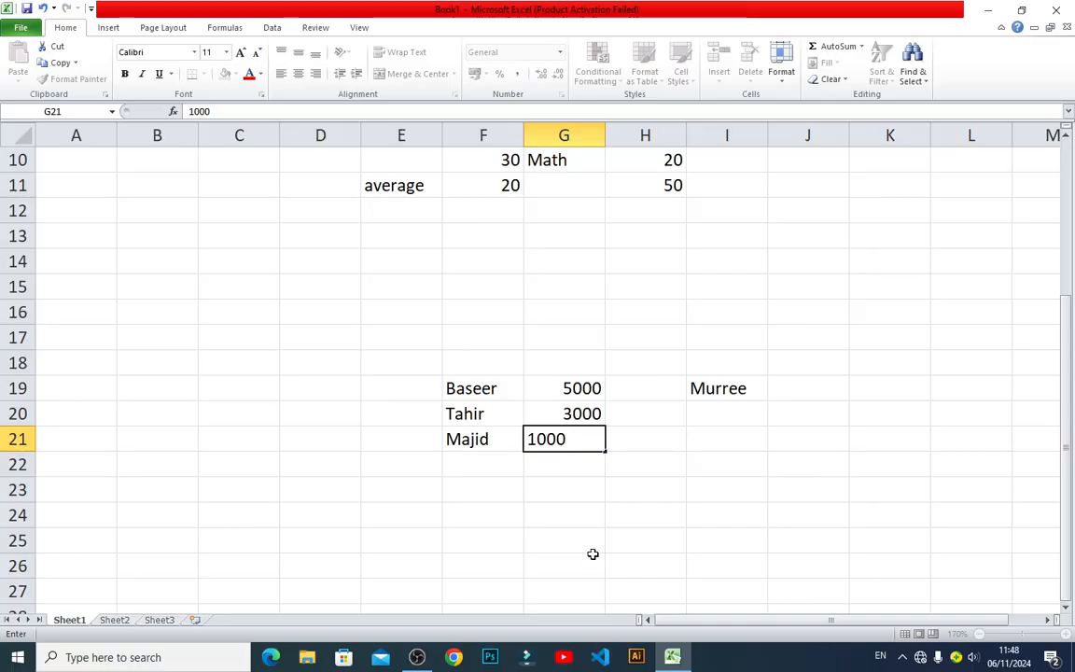
{"action": "key", "text": "Right"}
{"action": "key", "text": "Right"}
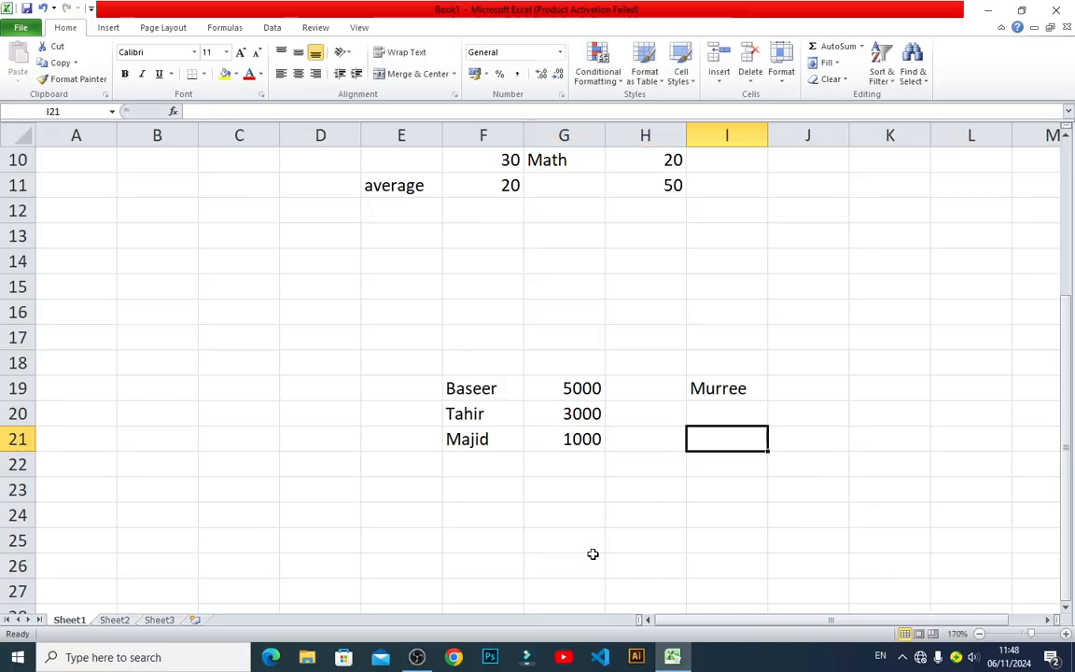
{"action": "key", "text": "Up"}
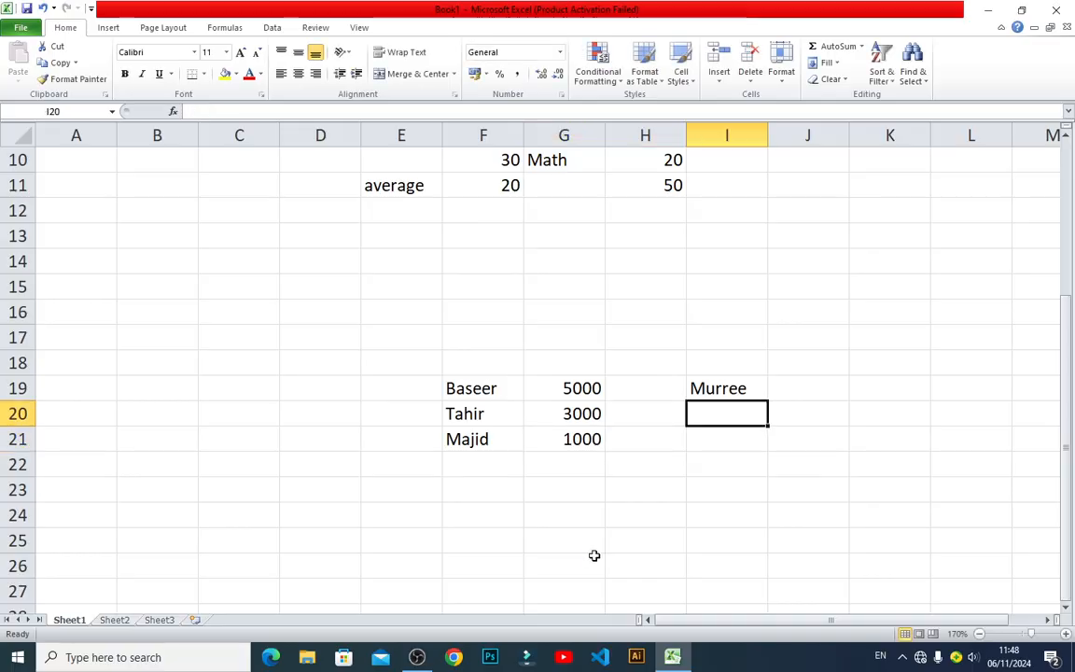
Total the three students' amounts in cell G23 with the formula =SUM(G19:G21)
{"action": "left_click", "coordinate": [582, 476]}
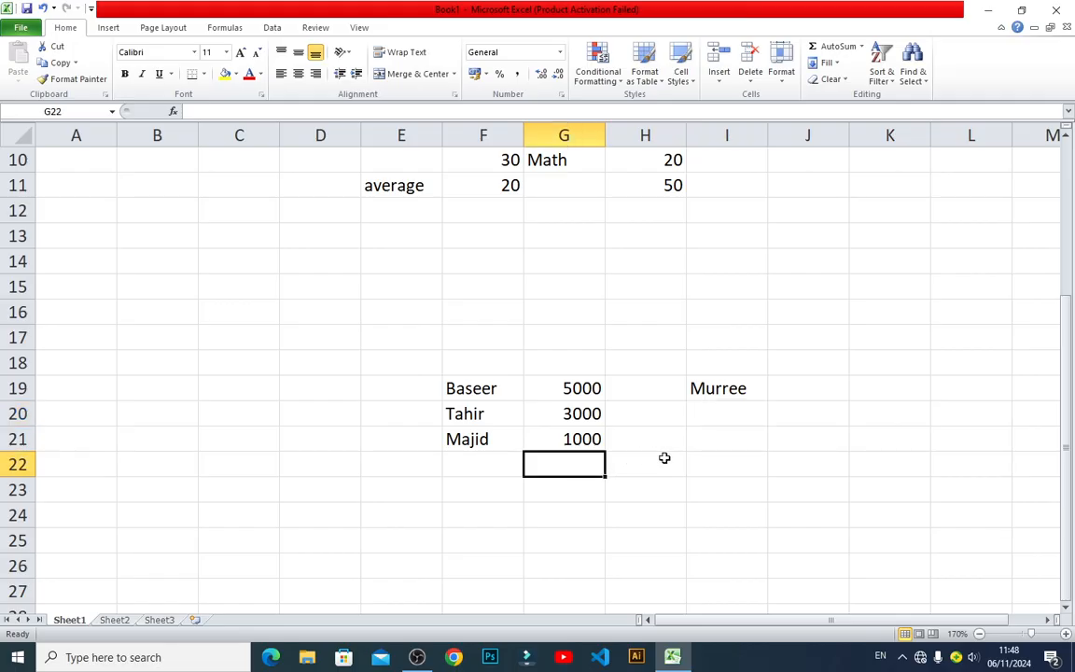
{"action": "left_click", "coordinate": [714, 415]}
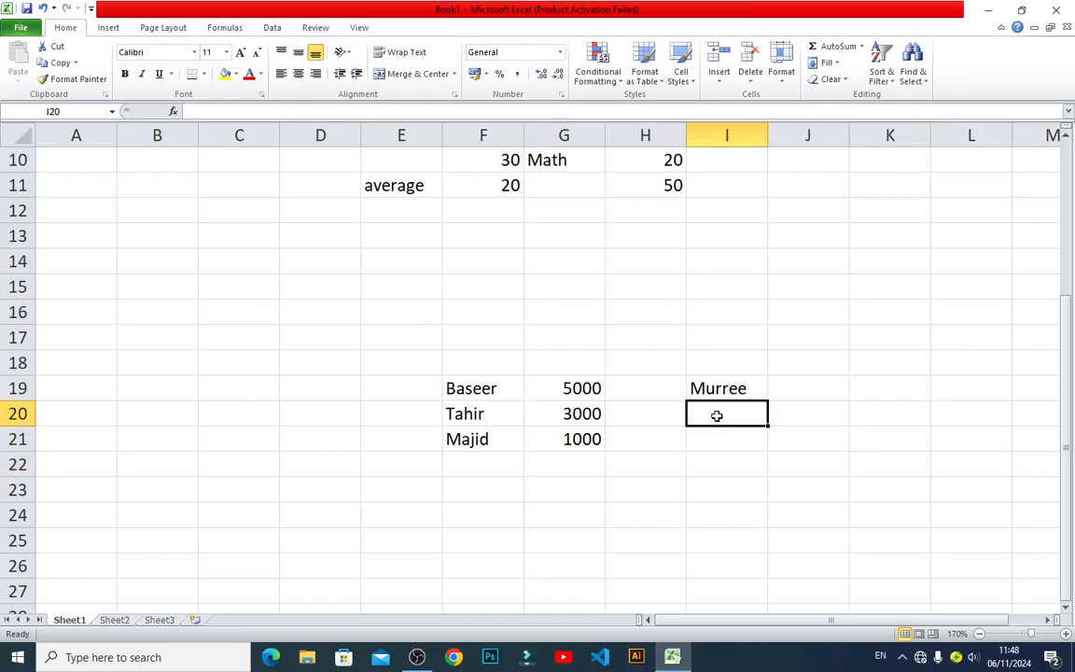
{"action": "key", "text": "Left"}
{"action": "key", "text": "Left"}
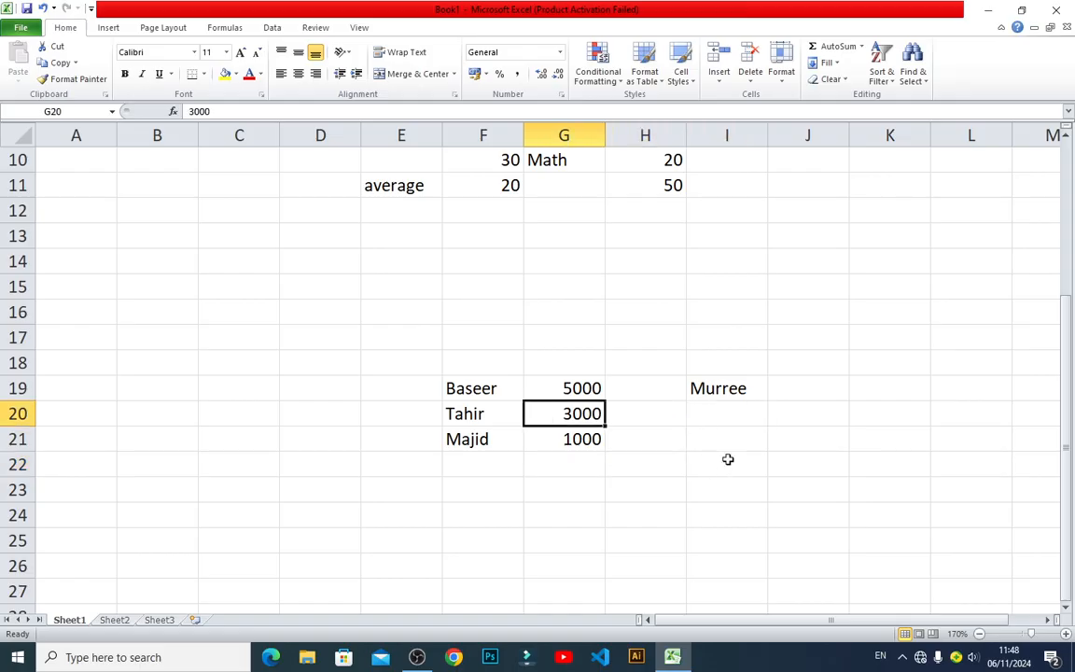
{"action": "key", "text": "Down"}
{"action": "key", "text": "Down"}
{"action": "key", "text": "Down"}
{"action": "type", "text": "="}
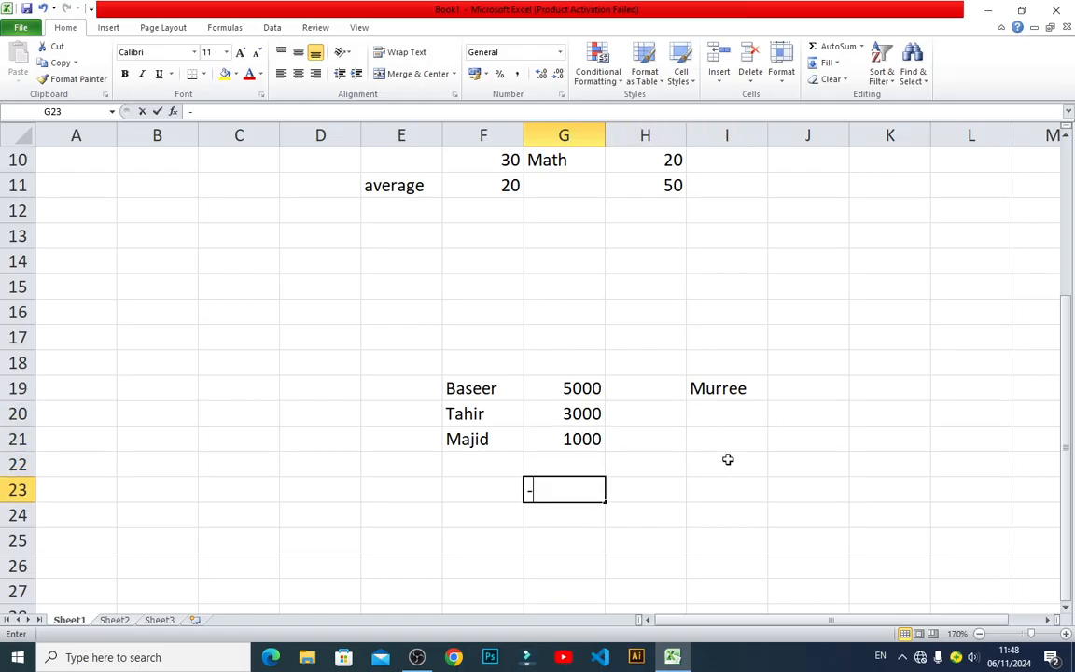
{"action": "type", "text": "su"}
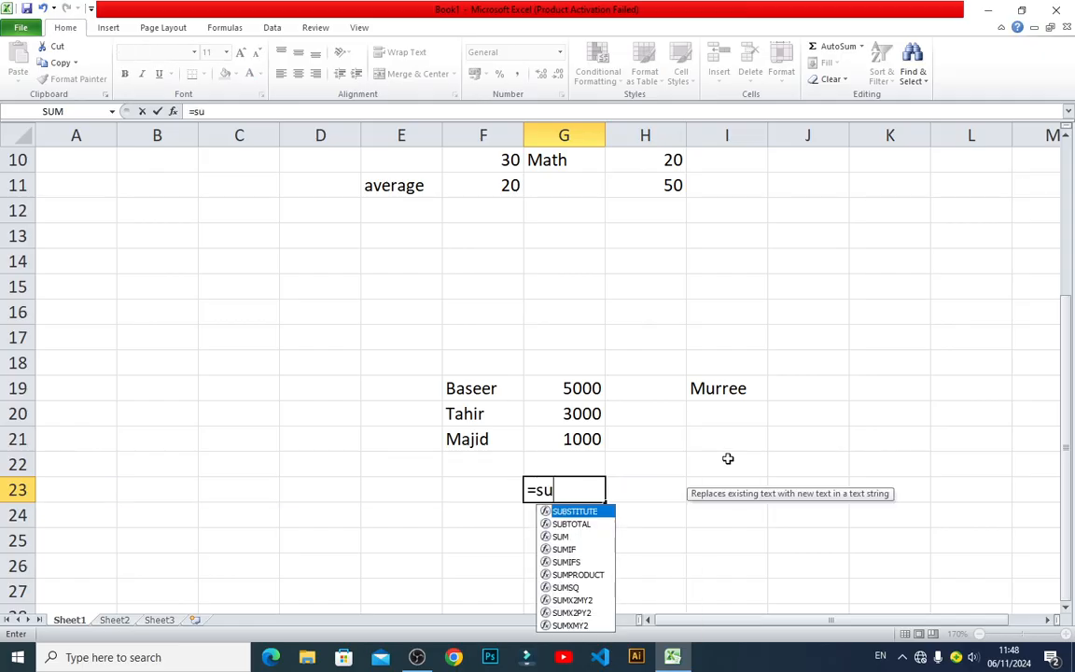
{"action": "type", "text": "m("}
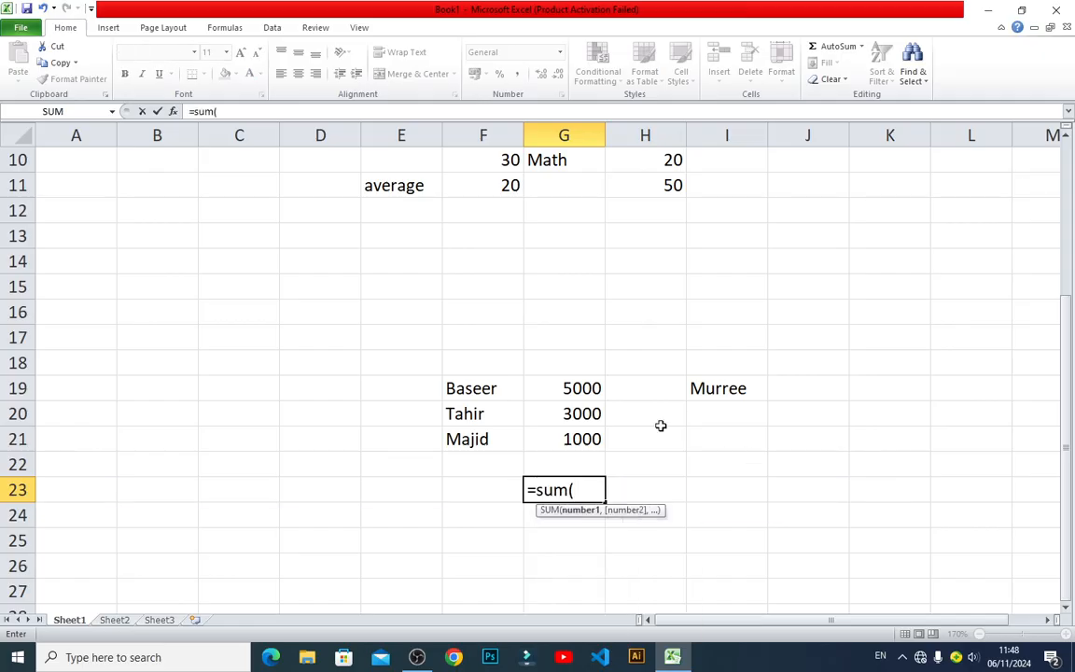
{"action": "left_click_drag", "start_coordinate": [571, 388], "coordinate": [572, 431]}
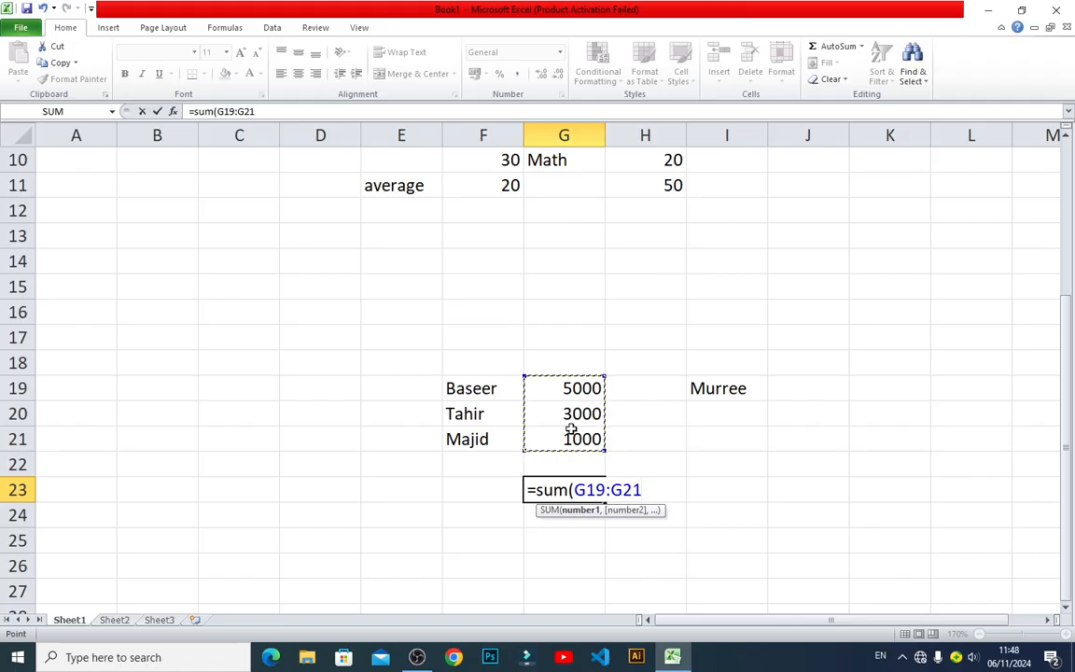
{"action": "type", "text": ")"}
{"action": "key", "text": "Return"}
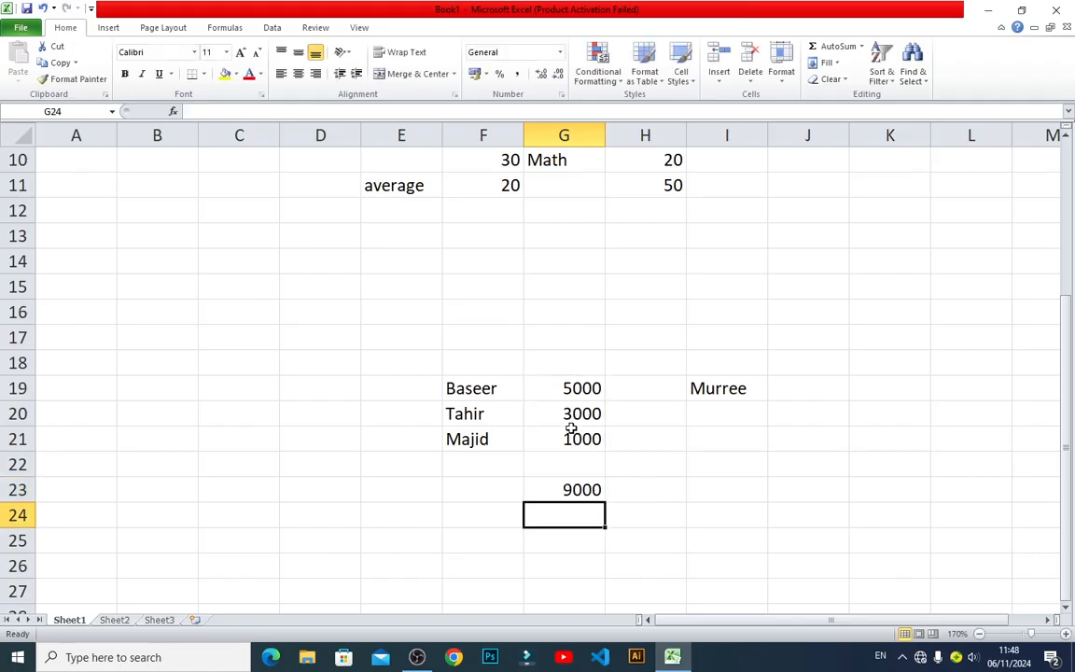
Enter 9000 as the trip cost in cell I20, below the Murree label
{"action": "left_click", "coordinate": [714, 420]}
{"action": "type", "text": "9000"}
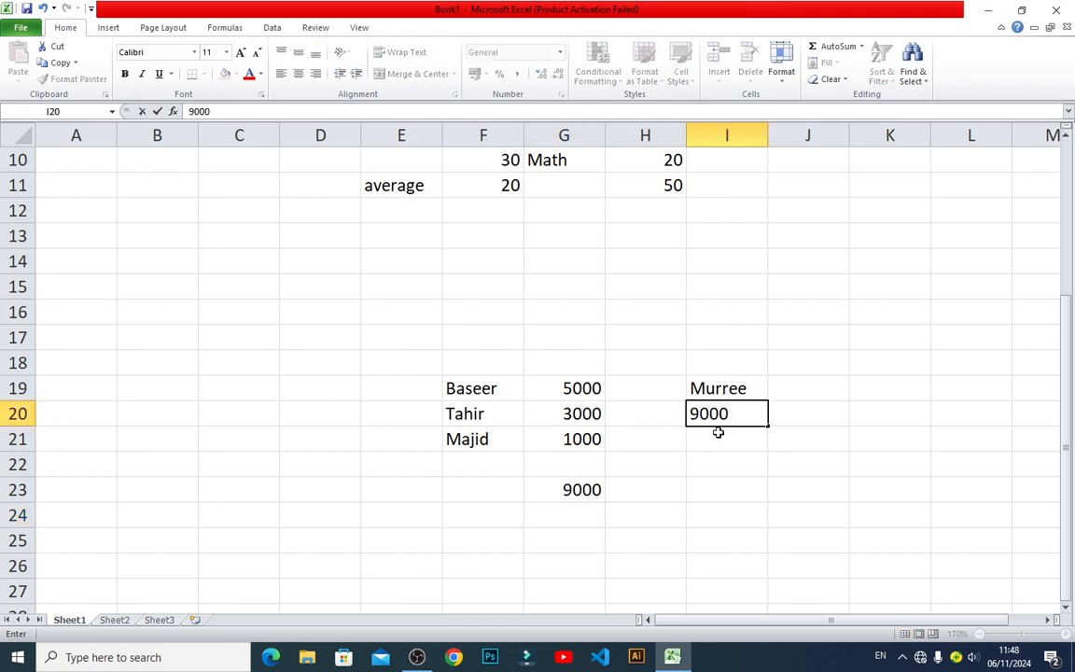
{"action": "key", "text": "Return"}
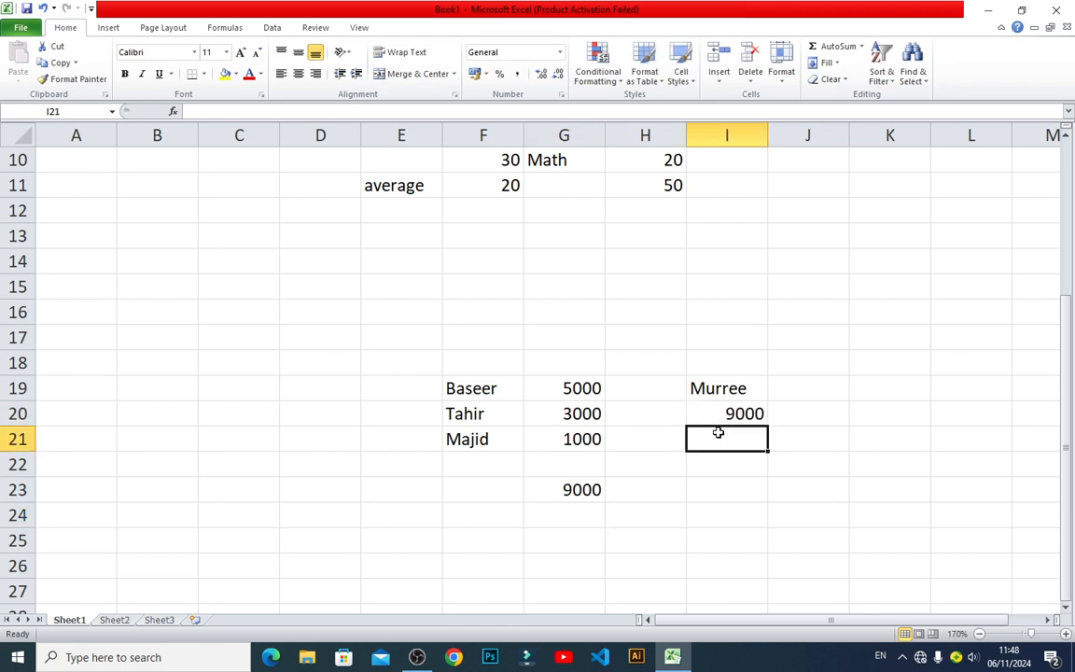
Review the first student's amount in G19 against the Murree label and cost in I19:I20
{"action": "key", "text": "Up"}
{"action": "key", "text": "Down"}
{"action": "key", "text": "Down"}
{"action": "key", "text": "Left"}
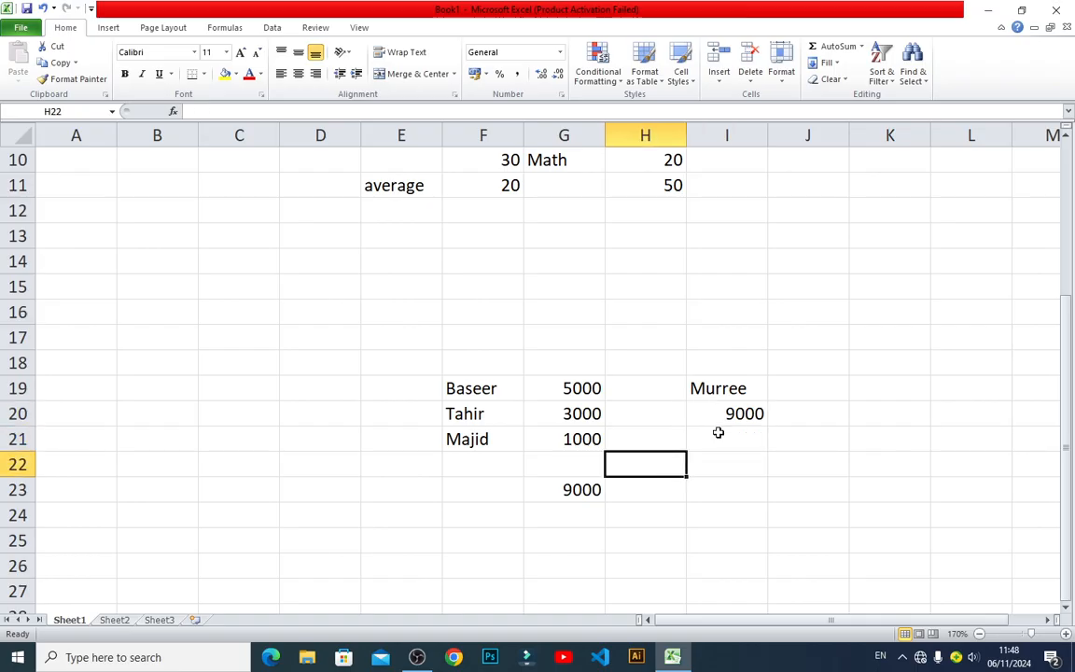
{"action": "key", "text": "Left"}
{"action": "key", "text": "Up"}
{"action": "key", "text": "Up"}
{"action": "key", "text": "Right"}
{"action": "key", "text": "Right"}
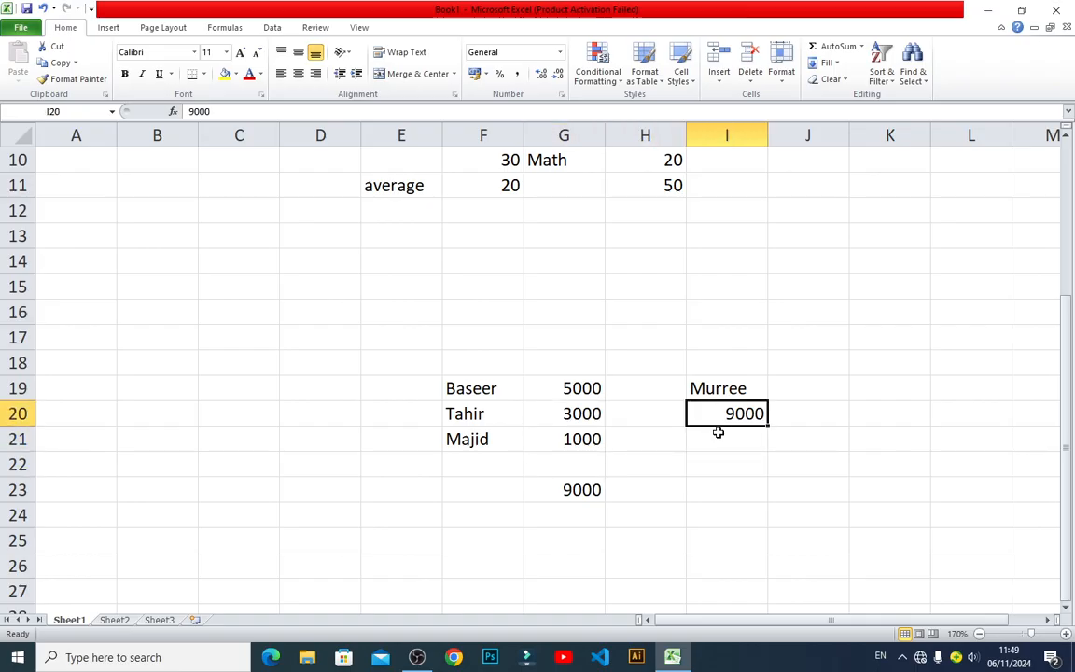
{"action": "key", "text": "Down"}
{"action": "key", "text": "Down"}
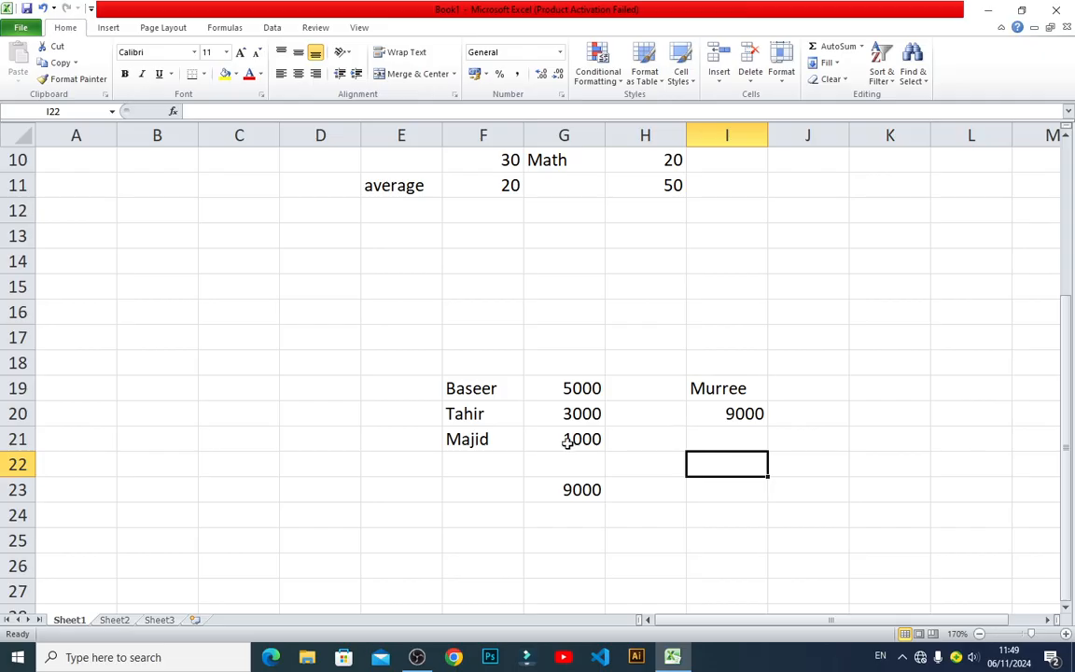
{"action": "left_click", "coordinate": [489, 390]}
{"action": "left_click", "coordinate": [552, 384]}
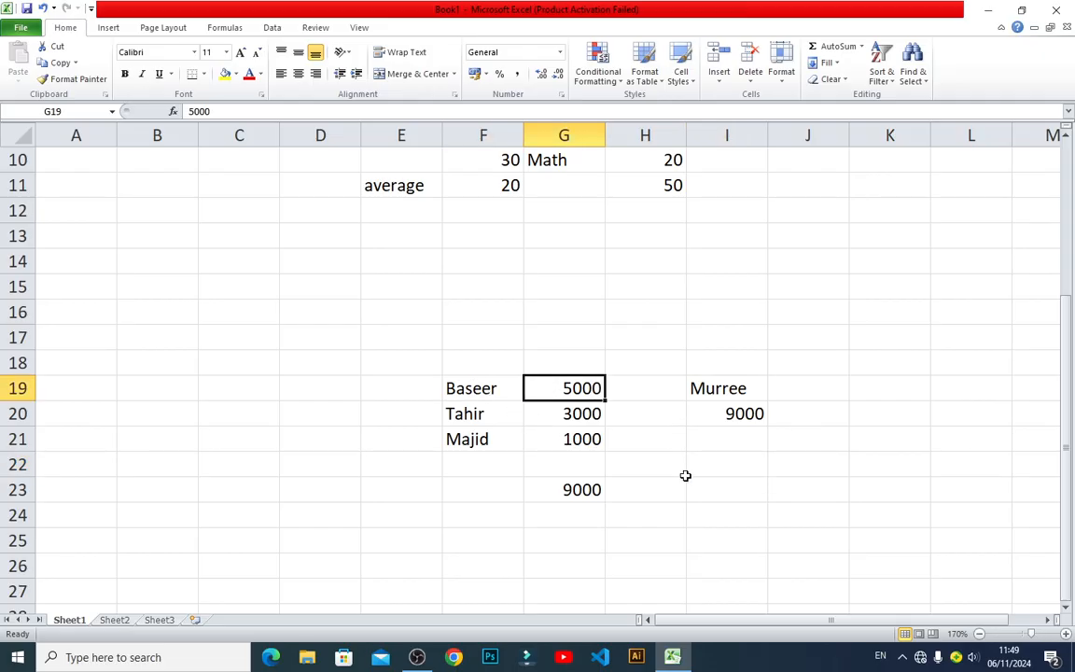
{"action": "left_click", "coordinate": [720, 415]}
{"action": "left_click_drag", "start_coordinate": [711, 388], "coordinate": [736, 413]}
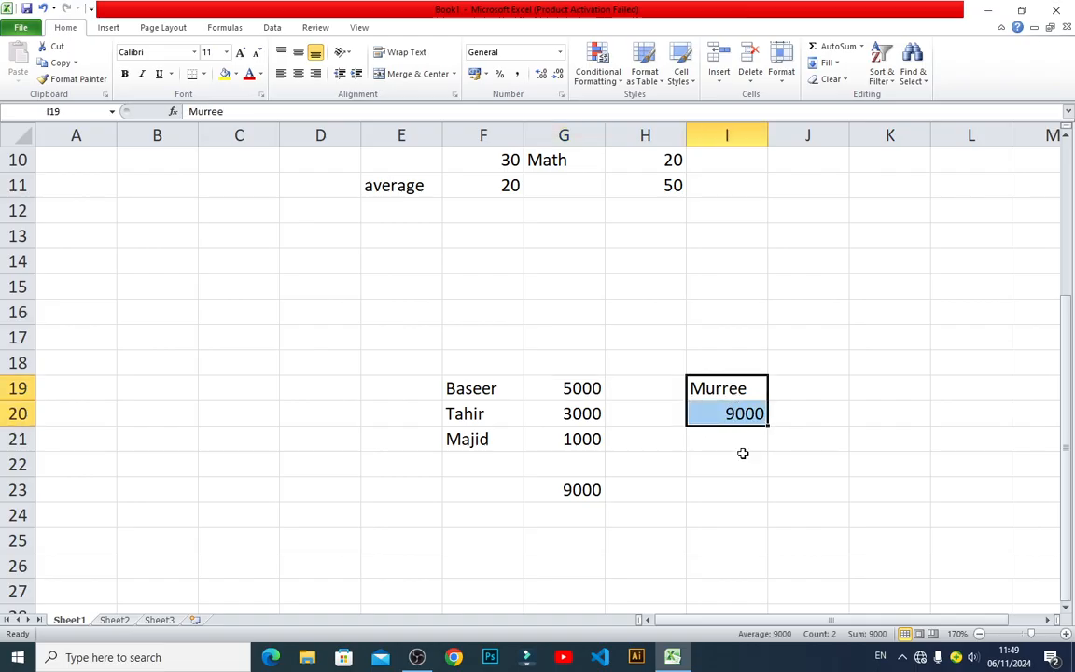
Divide the Murree cost by the three students in cell I22 with the formula =I20/3
{"action": "left_click", "coordinate": [717, 479]}
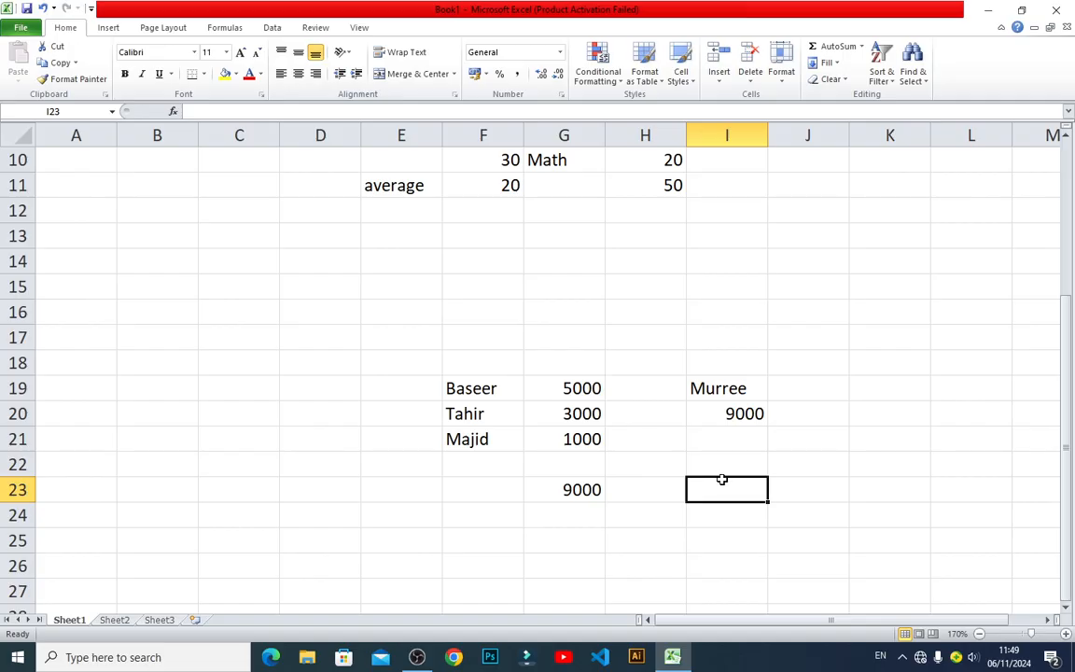
{"action": "key", "text": "Up"}
{"action": "type", "text": "="}
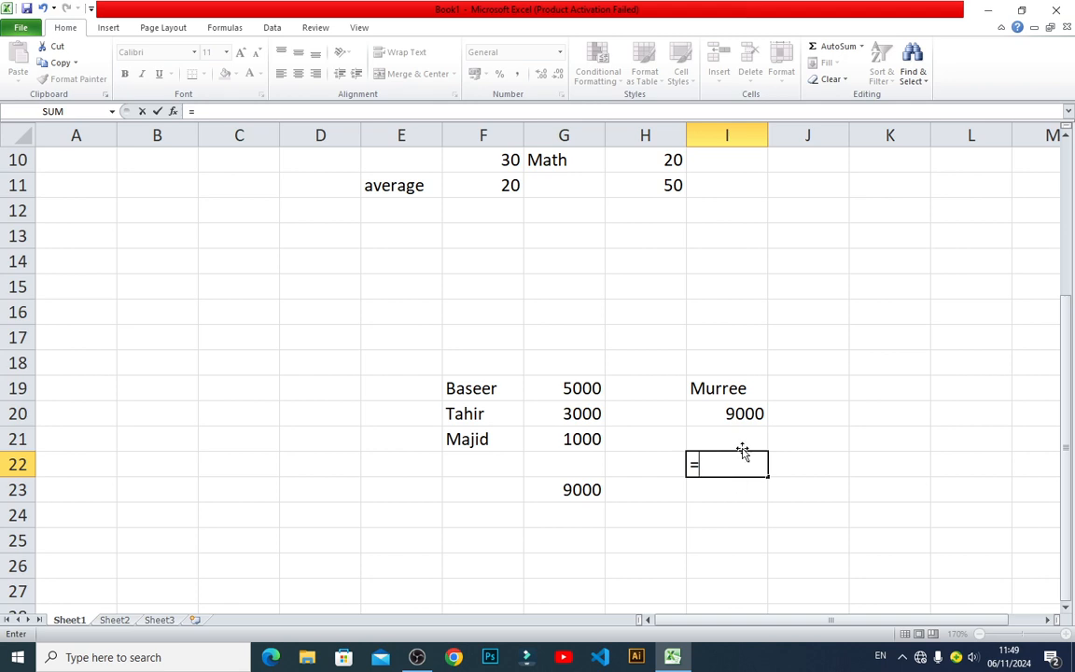
{"action": "left_click", "coordinate": [724, 413]}
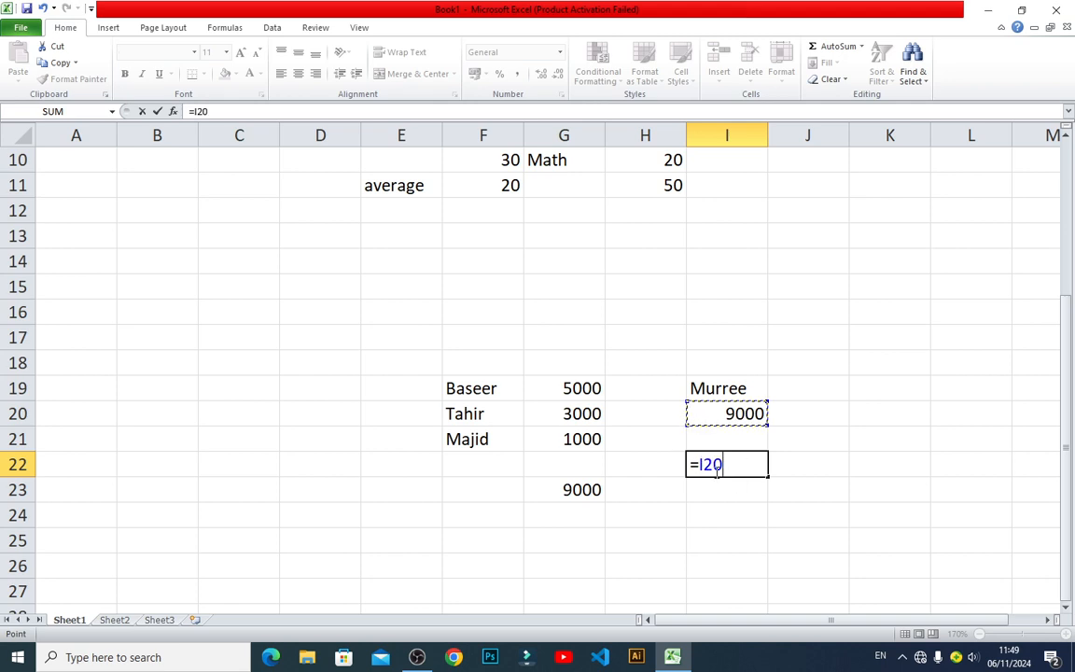
{"action": "type", "text": "/"}
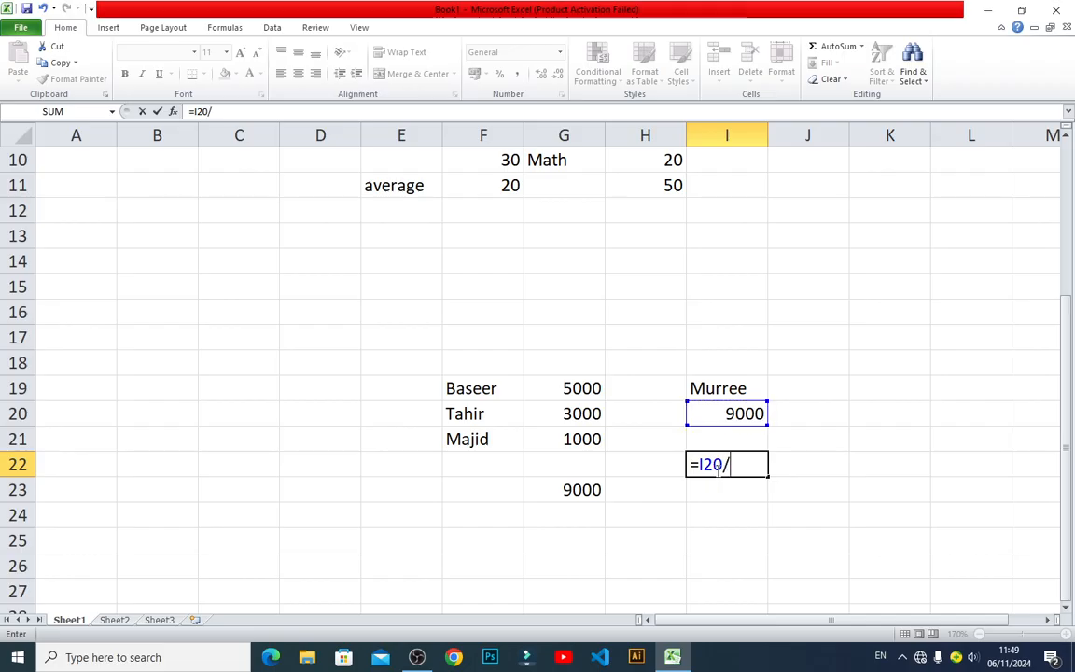
{"action": "type", "text": "3"}
{"action": "key", "text": "Return"}
{"action": "left_click", "coordinate": [716, 470]}
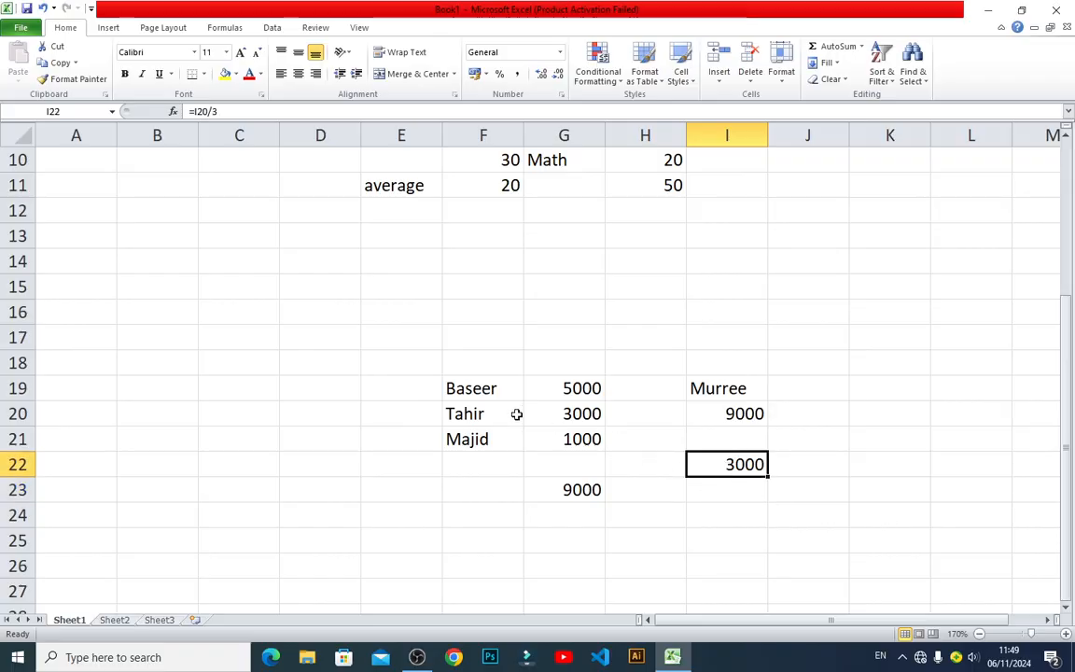
Set each of the three students' amounts in G19:G21 to 3000
{"action": "left_click", "coordinate": [472, 386]}
{"action": "left_click", "coordinate": [572, 395]}
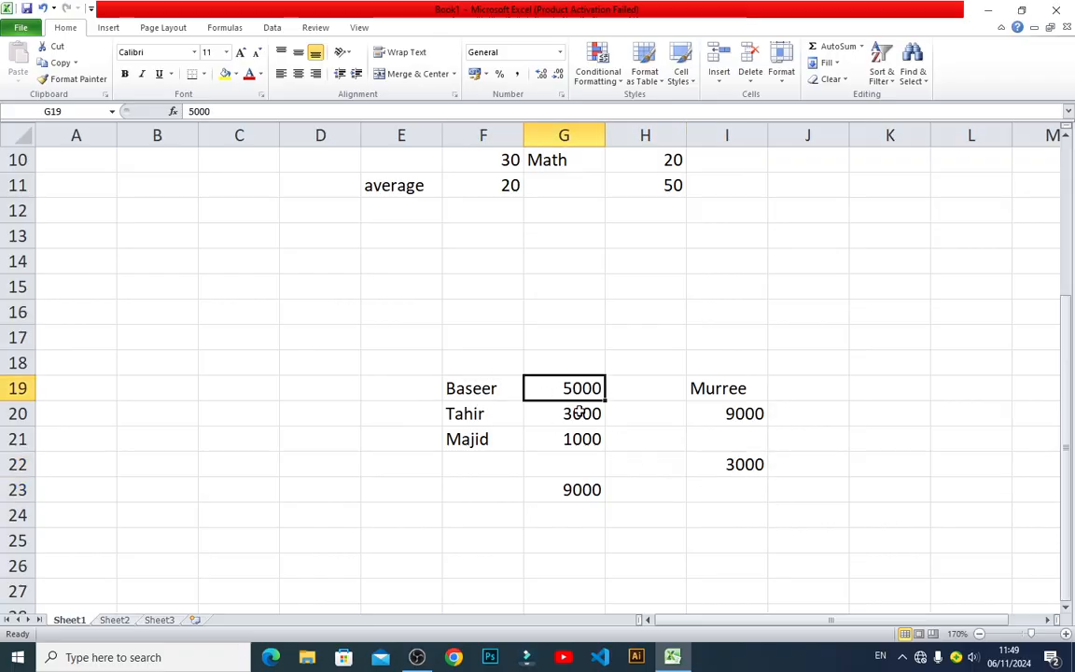
{"action": "type", "text": "3000"}
{"action": "key", "text": "Return"}
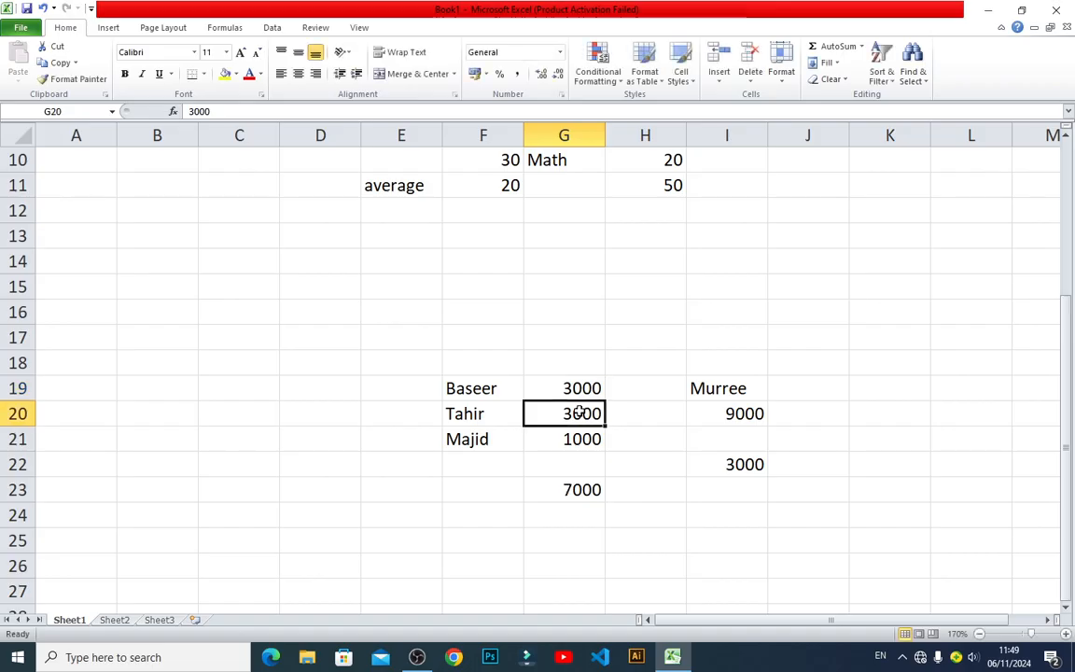
{"action": "type", "text": "3000"}
{"action": "key", "text": "Return"}
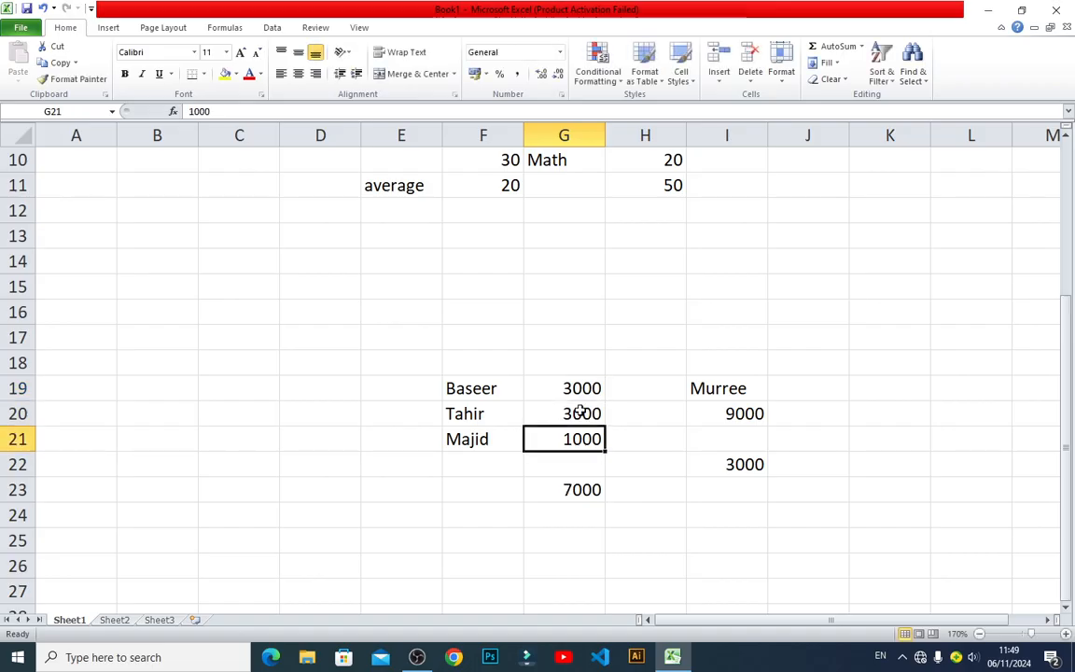
{"action": "type", "text": "3000"}
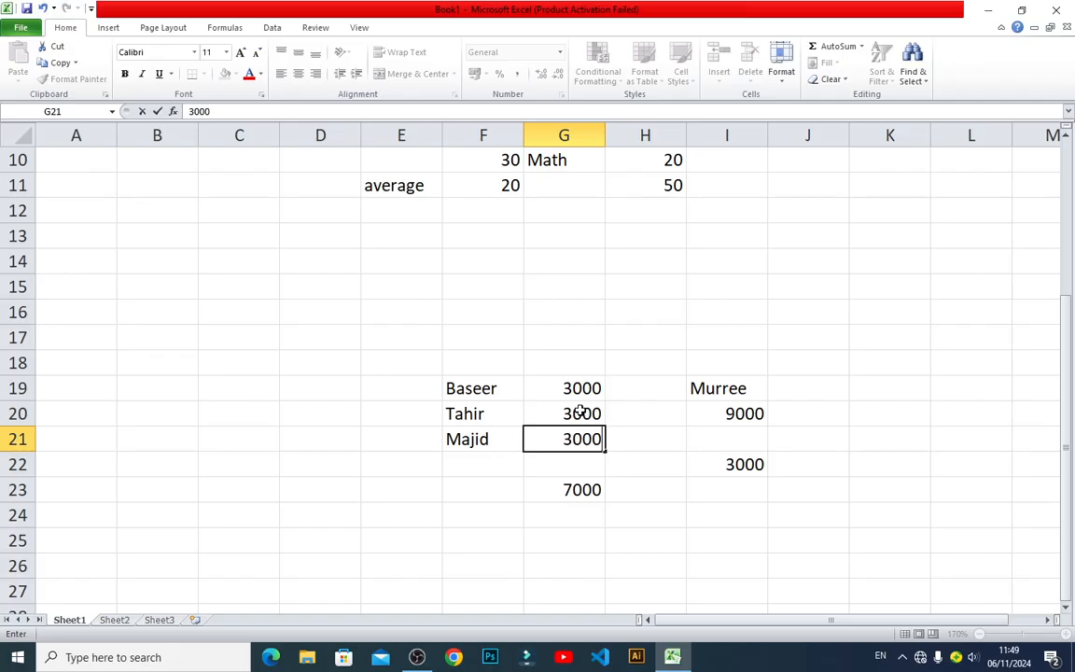
{"action": "key", "text": "Return"}
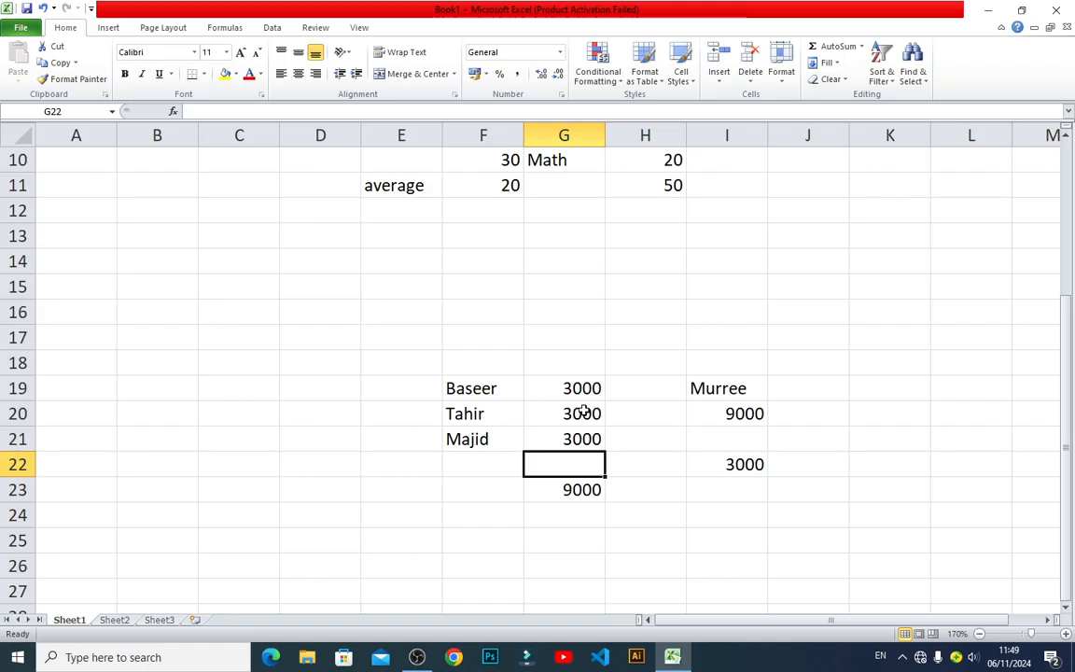
Inspect the formulas behind the marks total in J8 and the manually calculated average in J9
{"action": "scroll", "coordinate": [560, 368], "scroll_direction": "up", "scroll_amount": 2}
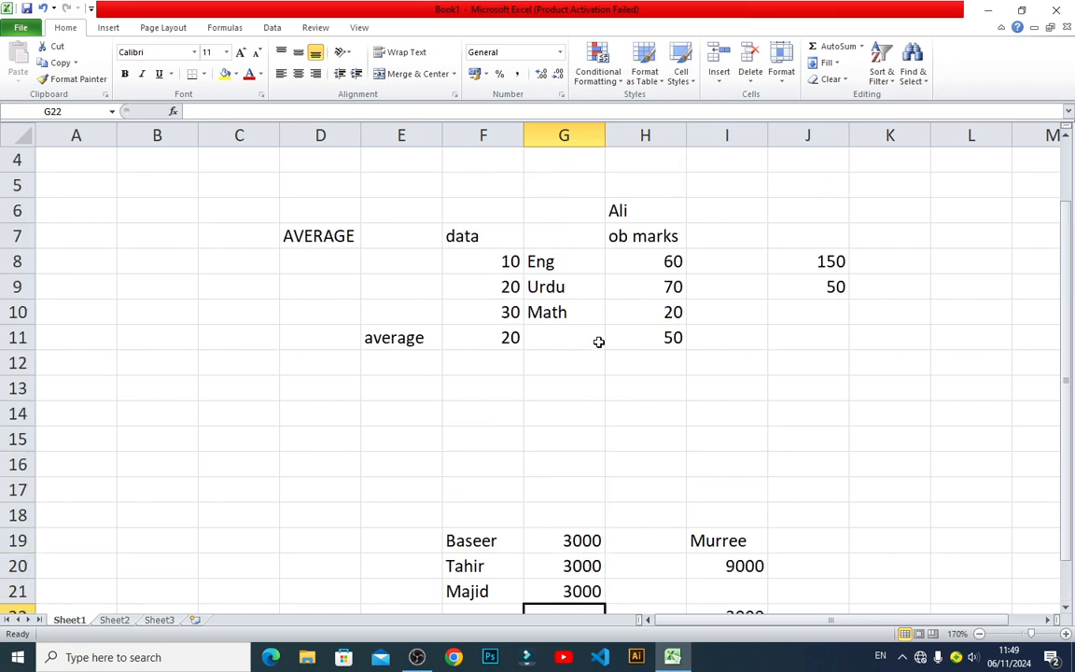
{"action": "scroll", "coordinate": [599, 342], "scroll_direction": "up", "scroll_amount": 1}
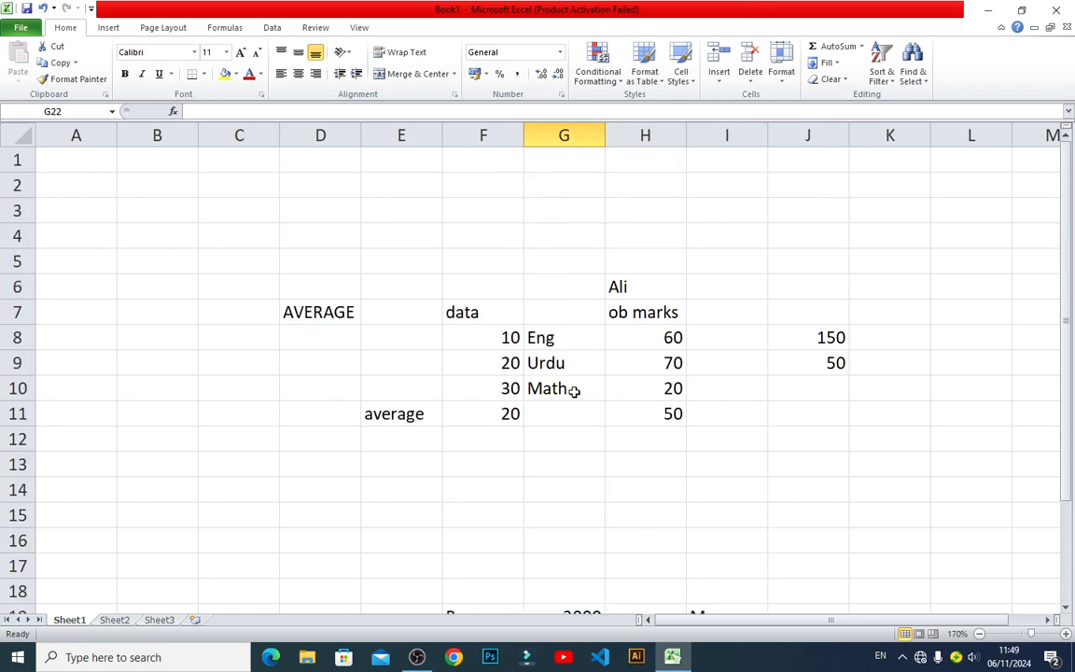
{"action": "left_click", "coordinate": [822, 353]}
{"action": "left_click", "coordinate": [823, 341]}
{"action": "double_click", "coordinate": [823, 341]}
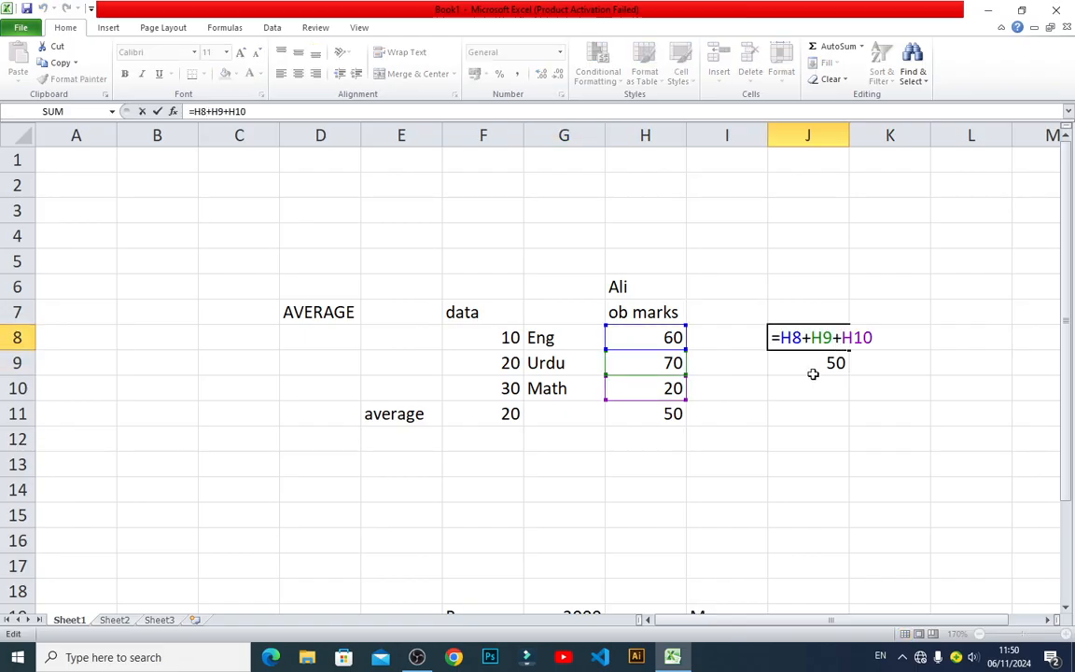
{"action": "key", "text": "Escape"}
{"action": "left_click", "coordinate": [811, 365]}
{"action": "type", "text": "=J8/3"}
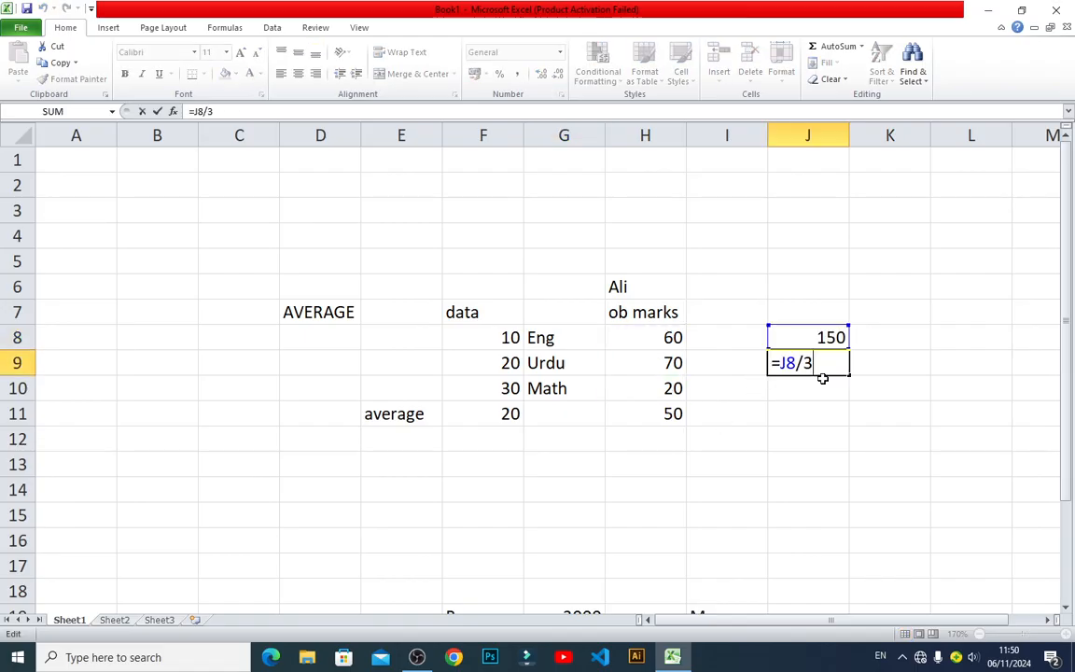
{"action": "key", "text": "ctrl+Return"}
{"action": "scroll", "coordinate": [653, 457], "scroll_direction": "down", "scroll_amount": 3}
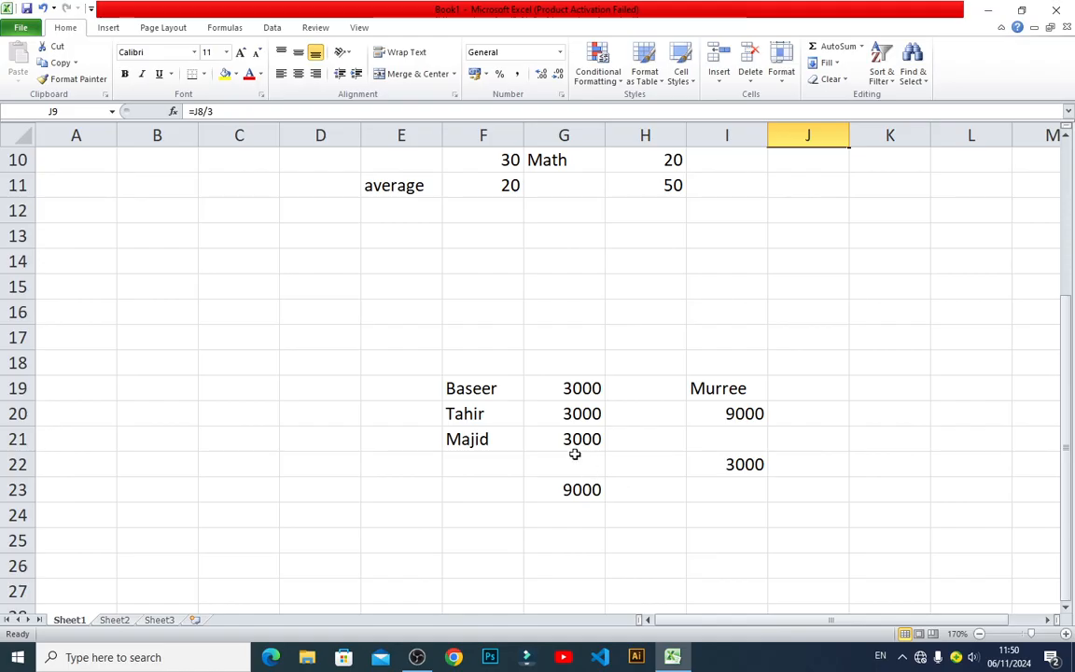
{"action": "scroll", "coordinate": [575, 453], "scroll_direction": "up", "scroll_amount": 3}
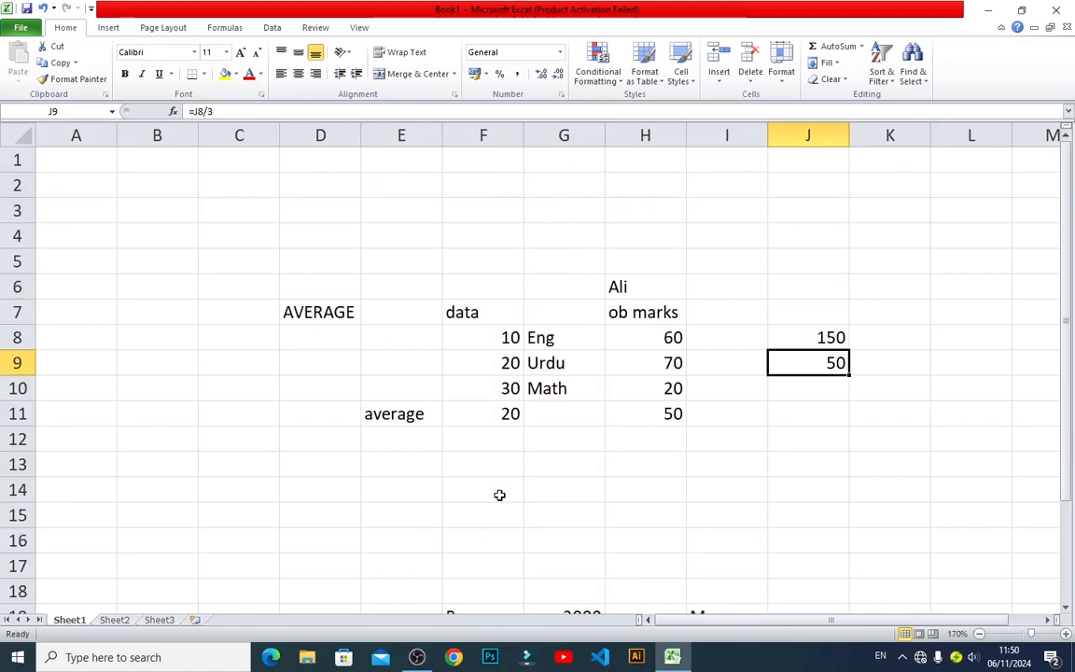
{"action": "scroll", "coordinate": [500, 494], "scroll_direction": "down", "scroll_amount": 1}
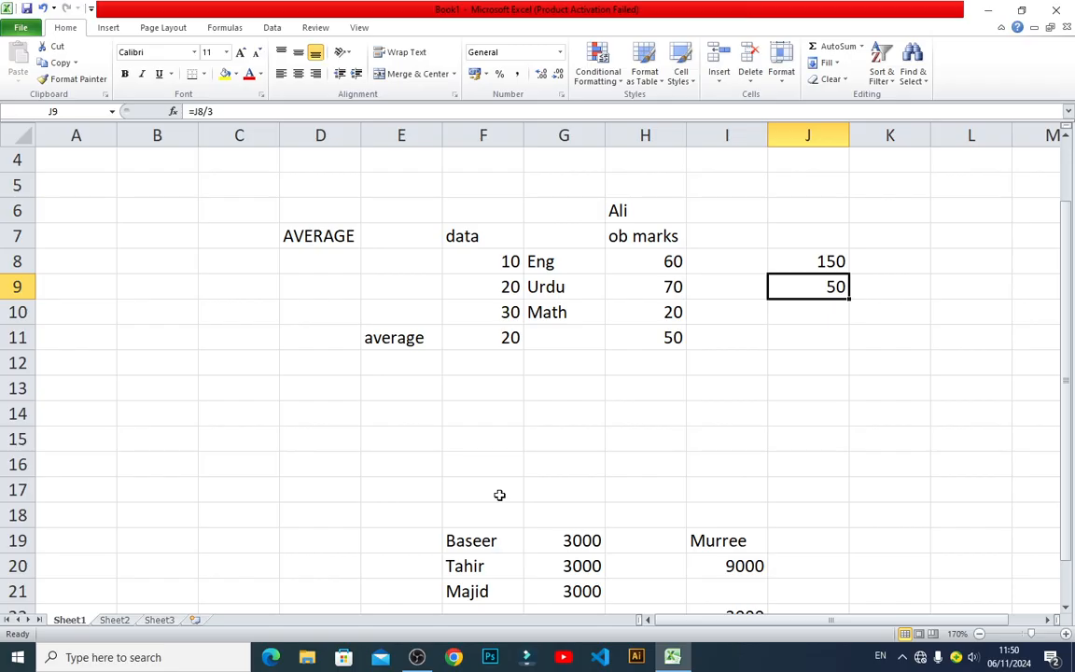